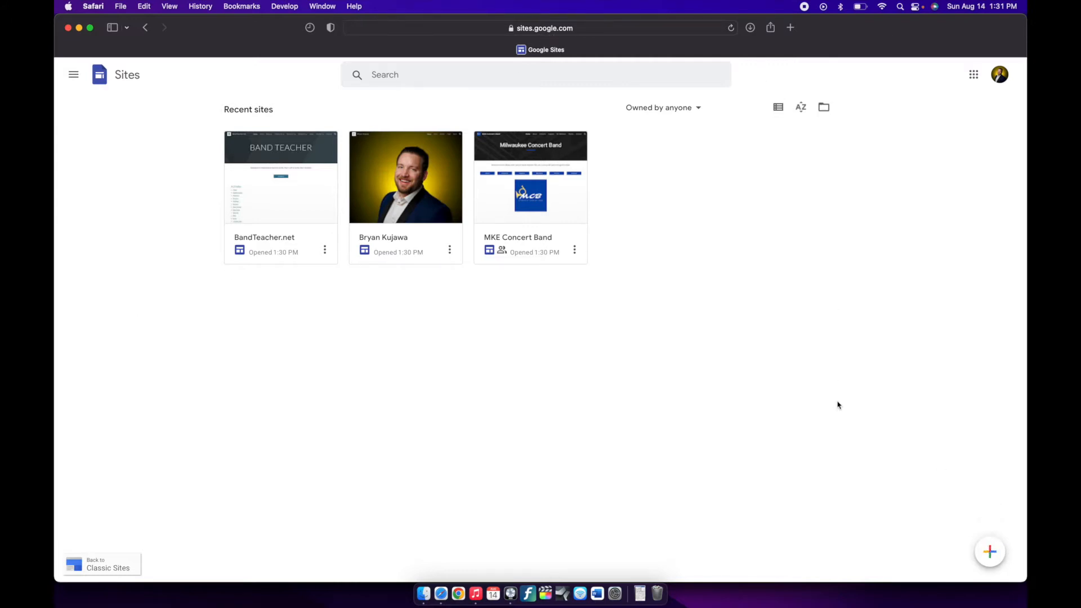
Step: Create a new blank site
click(994, 562)
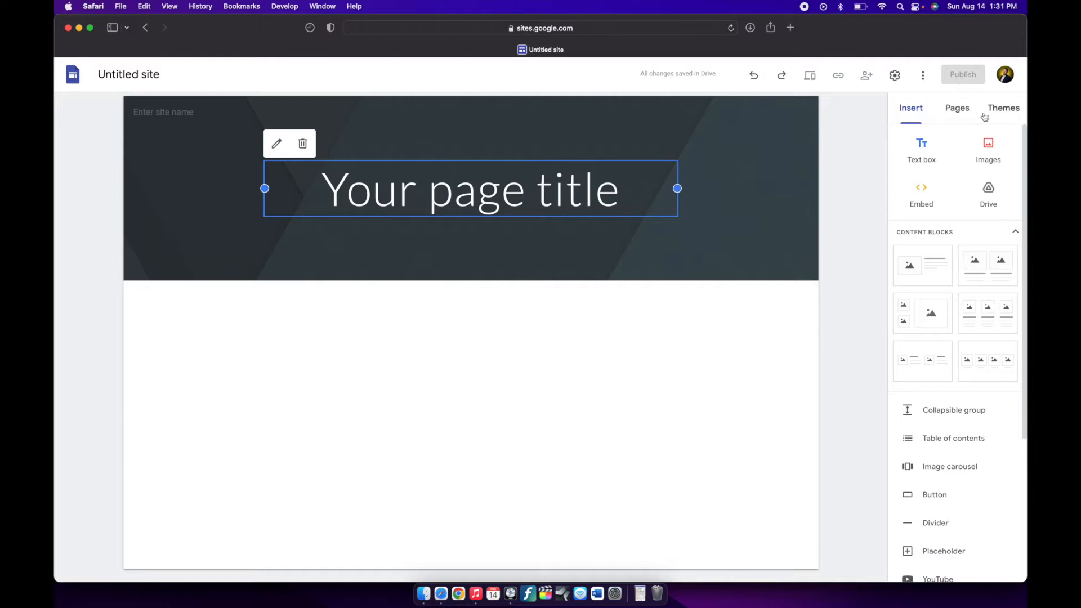
Step: Try the Simple theme in purple and black and the Vision, Level and Impression themes, ending on the Simple theme in its blue colour
click(1004, 108)
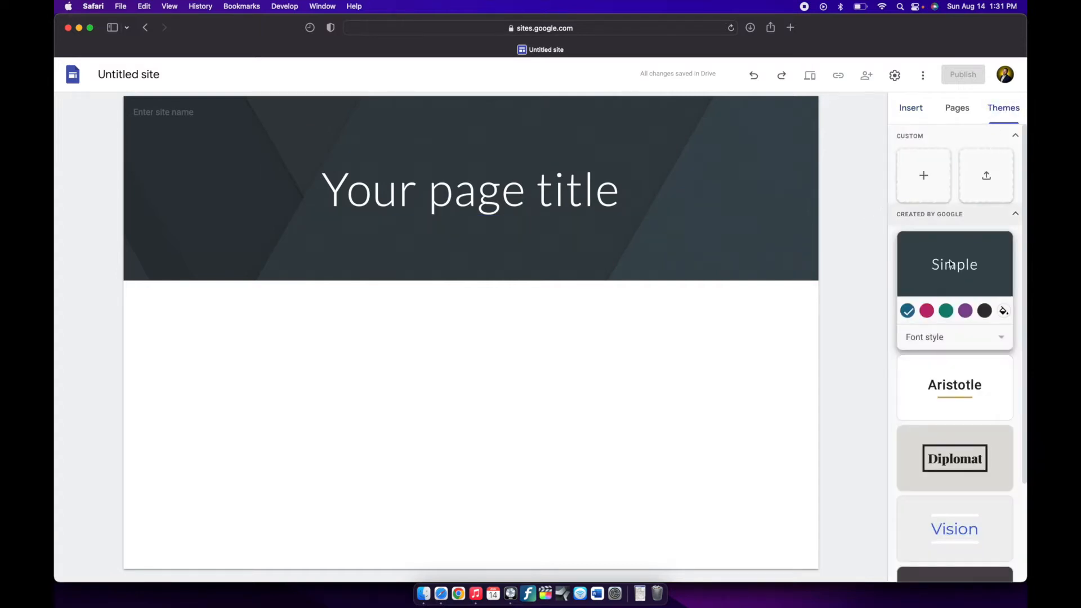
click(965, 311)
click(985, 311)
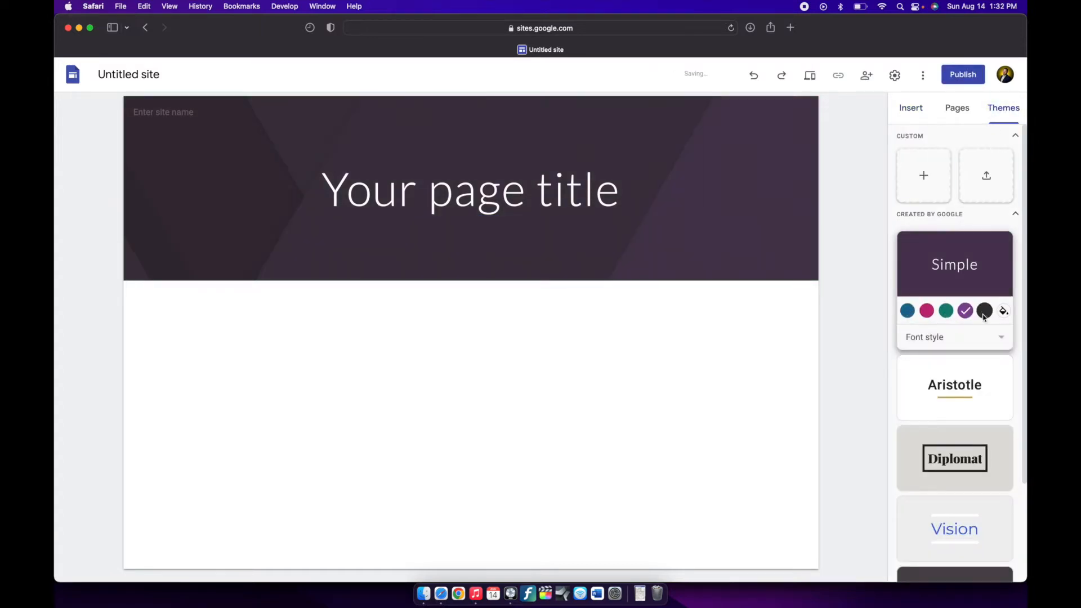
click(956, 404)
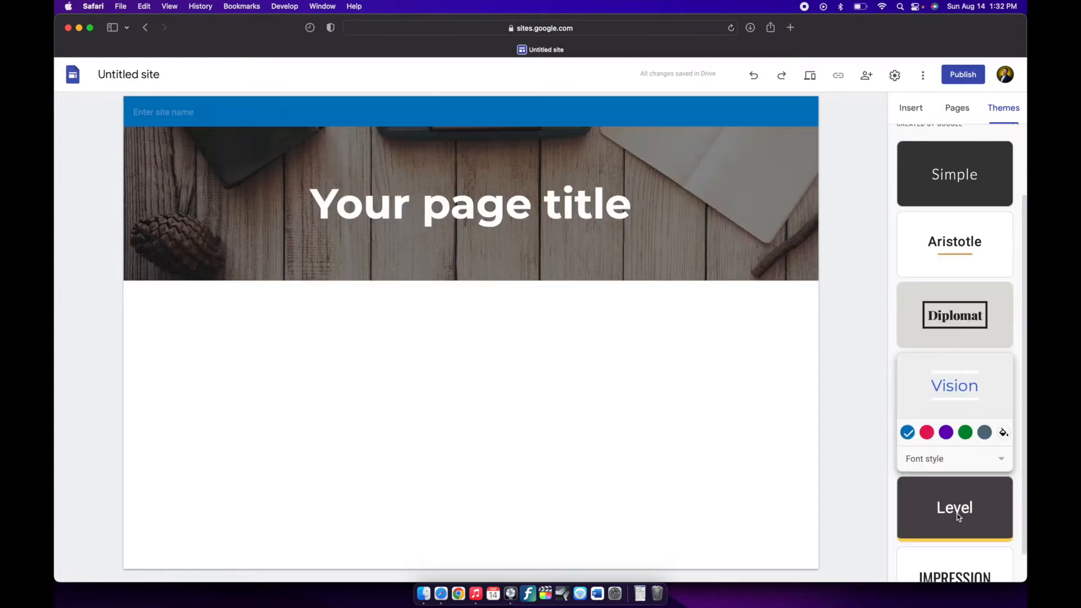
click(958, 516)
scroll(946, 410, down, 1)
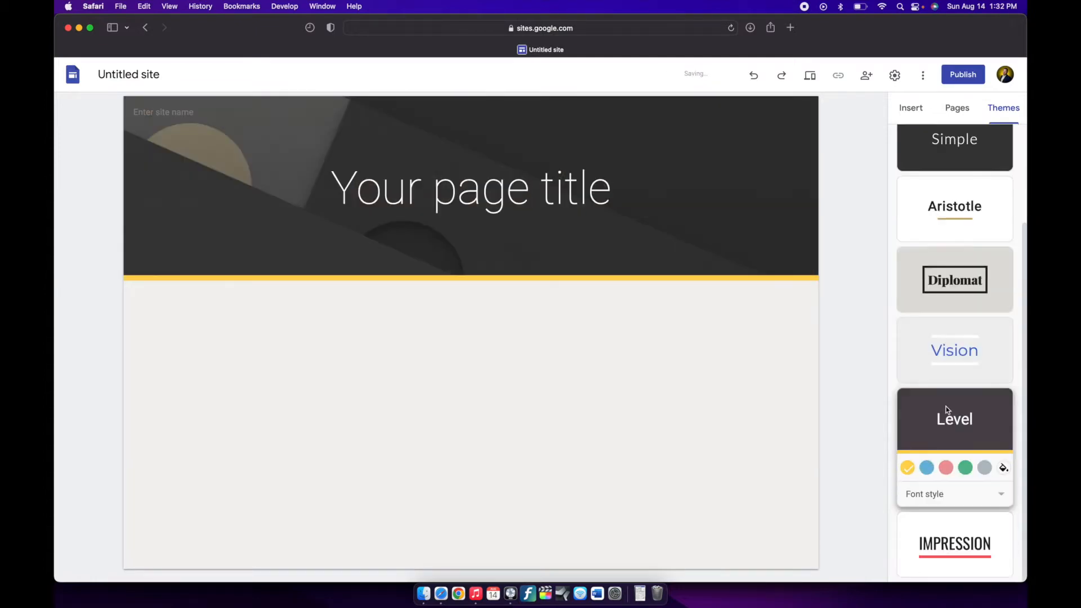
click(955, 519)
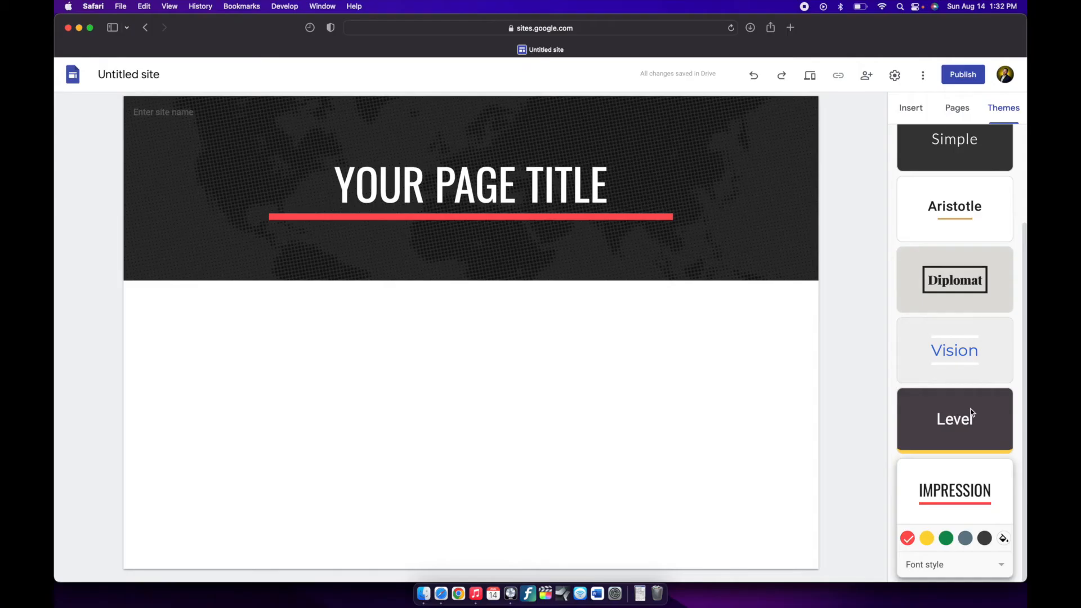
scroll(969, 319, up, 3)
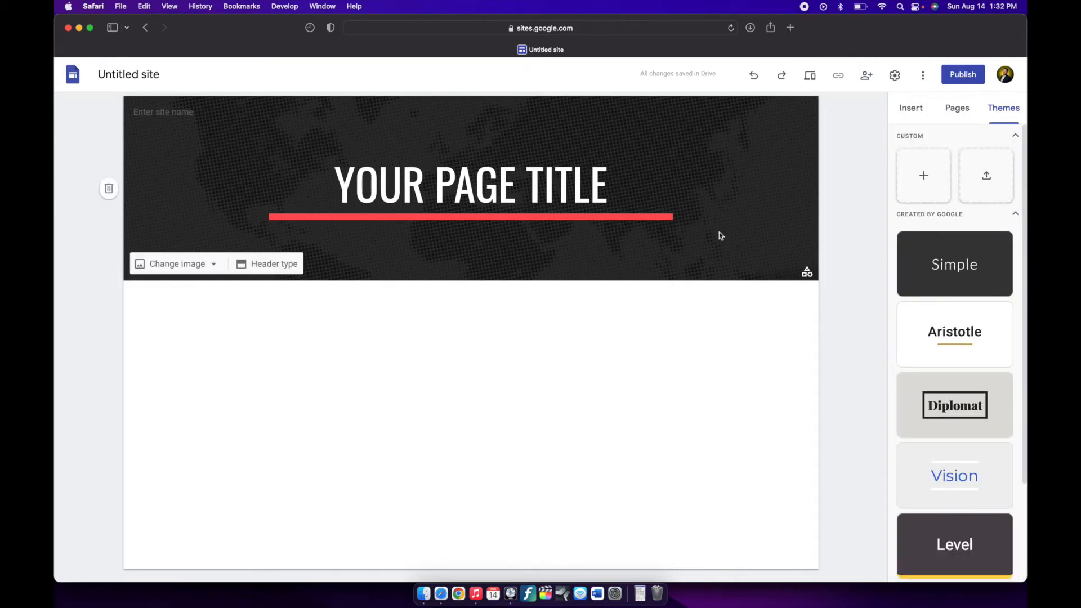
click(935, 264)
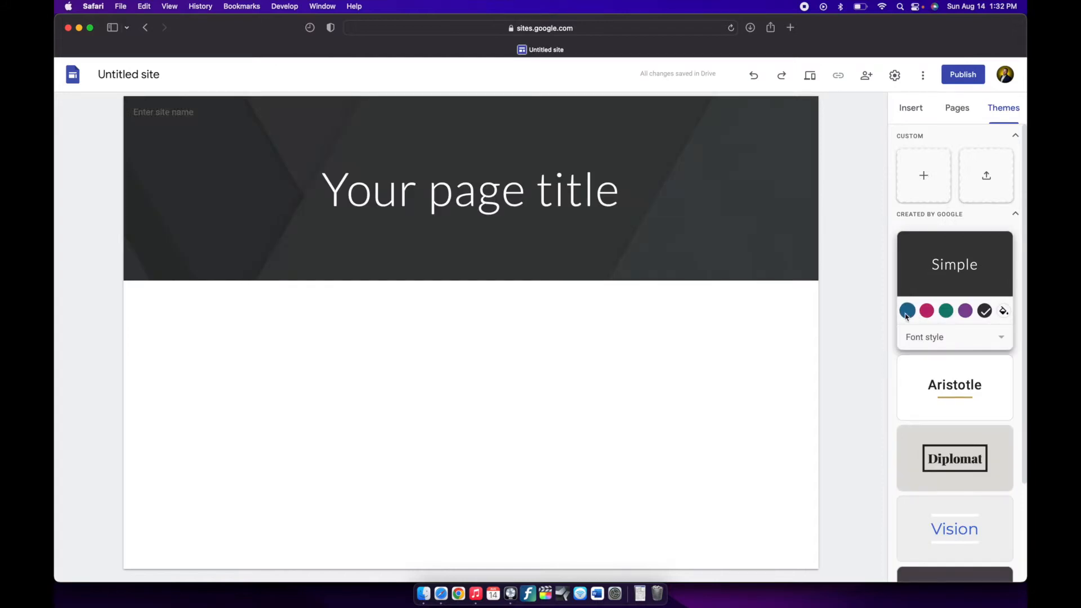
Step: Replace the placeholder page title in the header with "Piano Lessons"
click(512, 203)
double_click(512, 202)
key(super+a)
text(Piano Lessons)
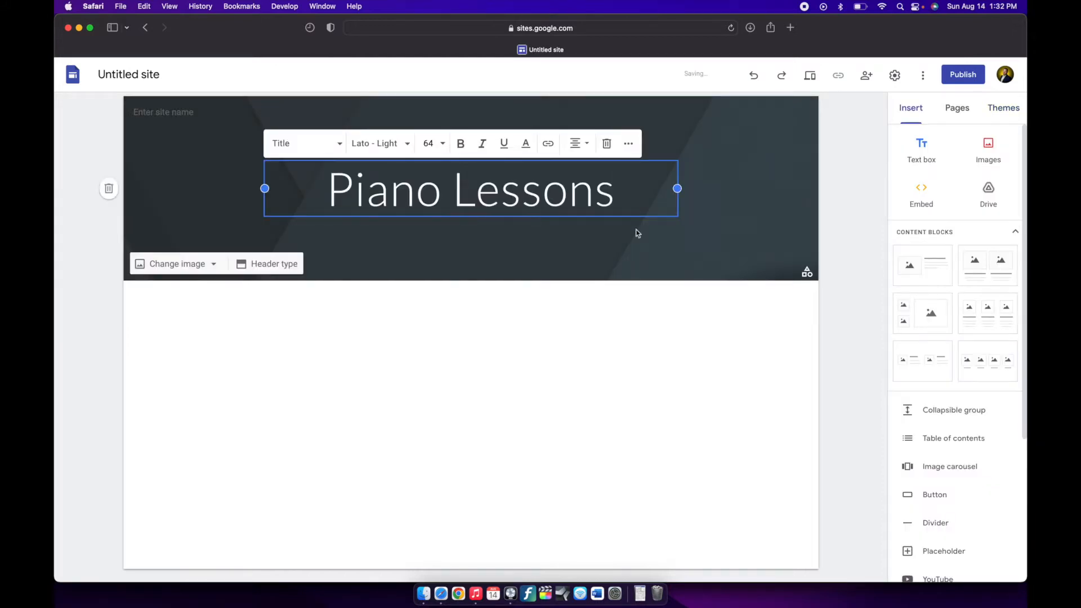
click(869, 195)
Step: Set the site name above the header to "Piano Lessons"
click(527, 195)
double_click(526, 195)
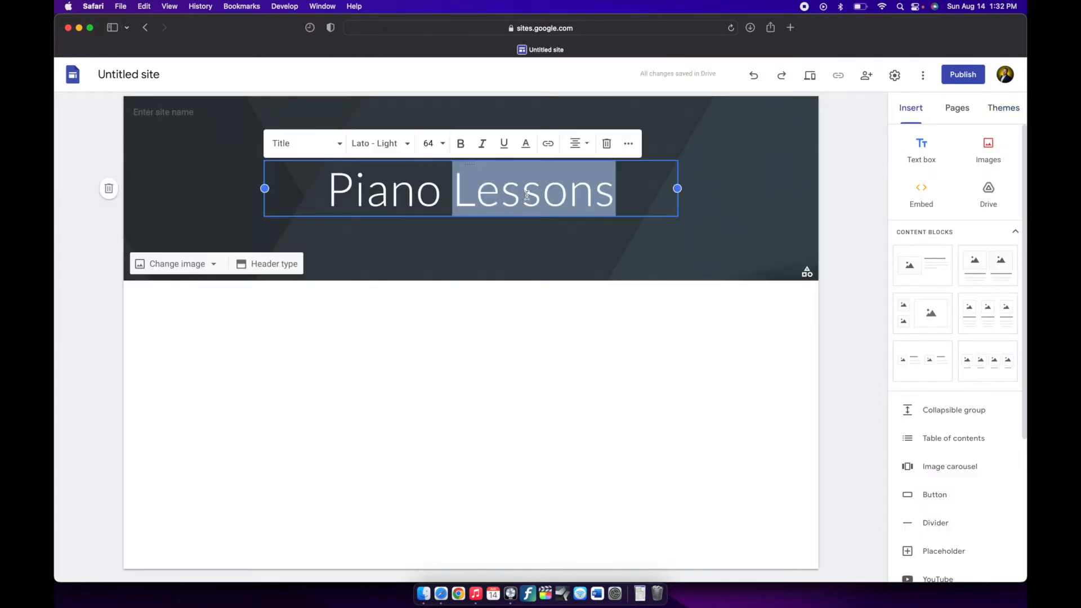
key(super+a)
click(164, 114)
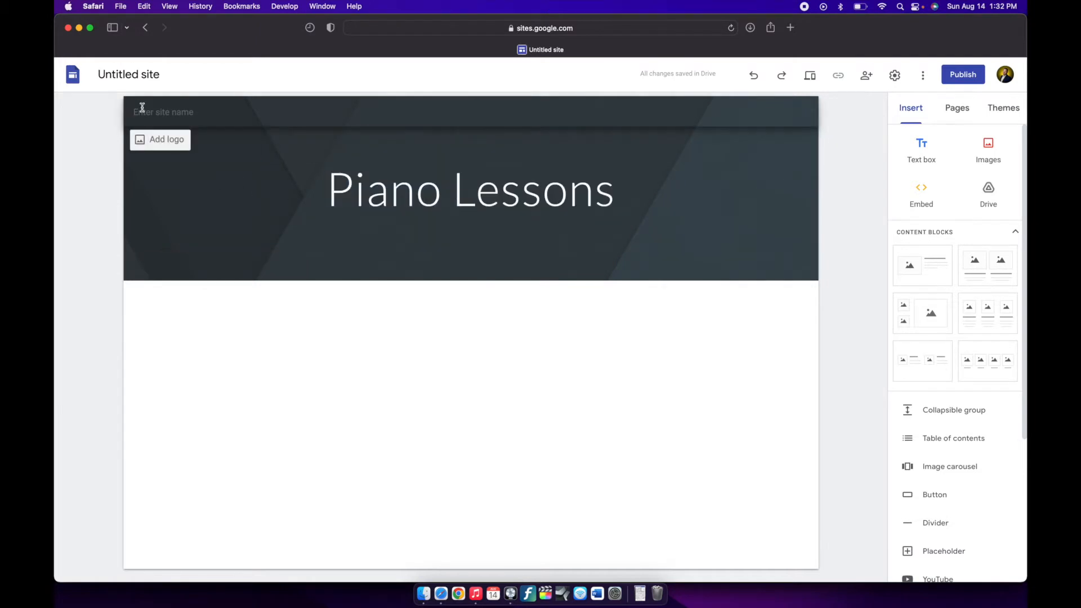
text(Piano Lessons)
click(90, 136)
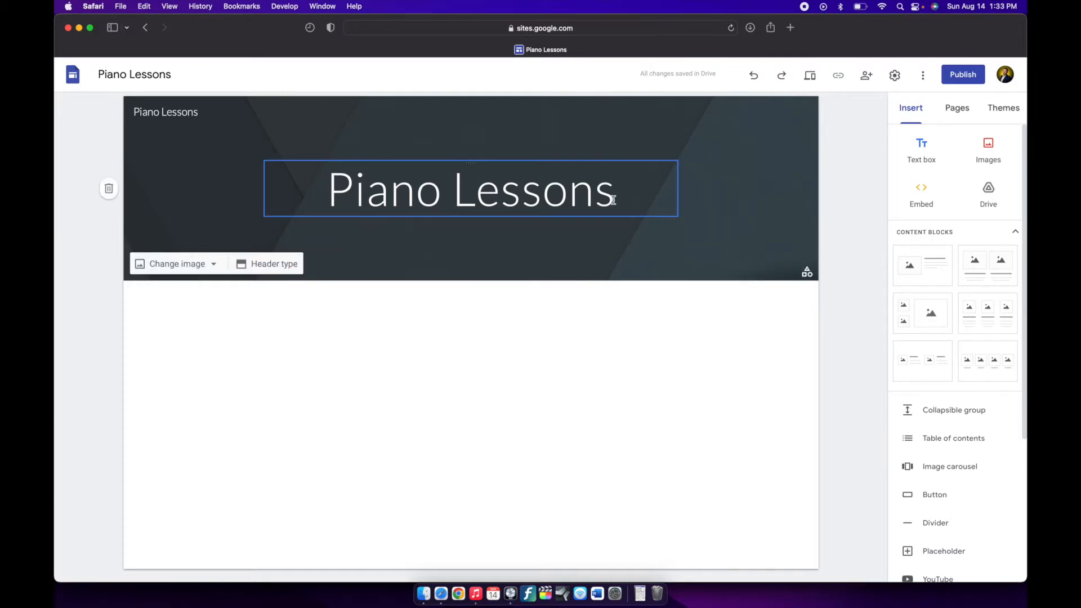
Step: Preview the site in the desktop, tablet and phone layouts and return to the editor
click(809, 79)
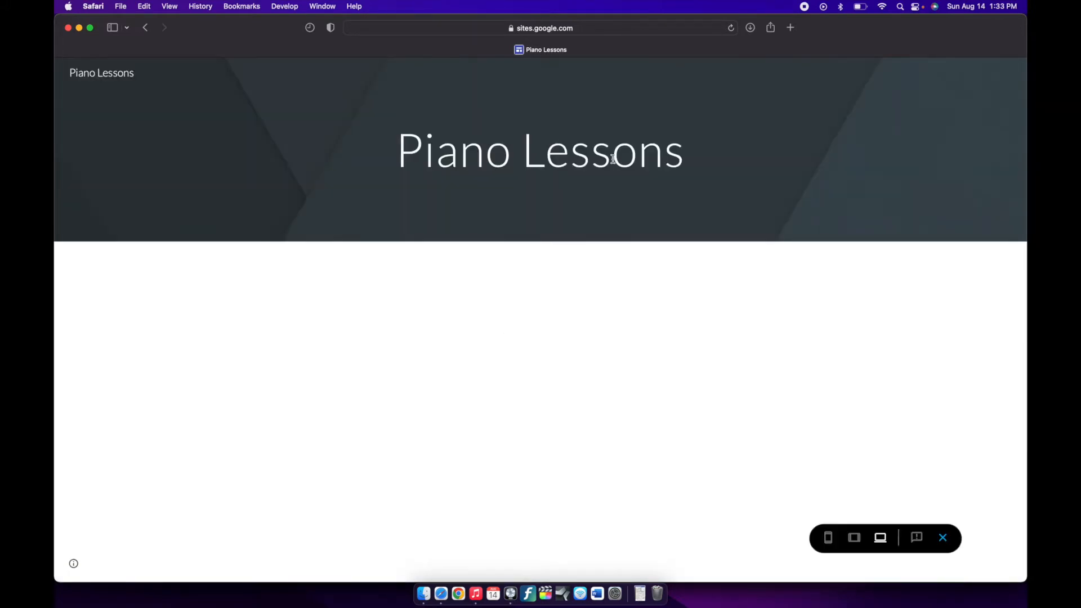
click(855, 538)
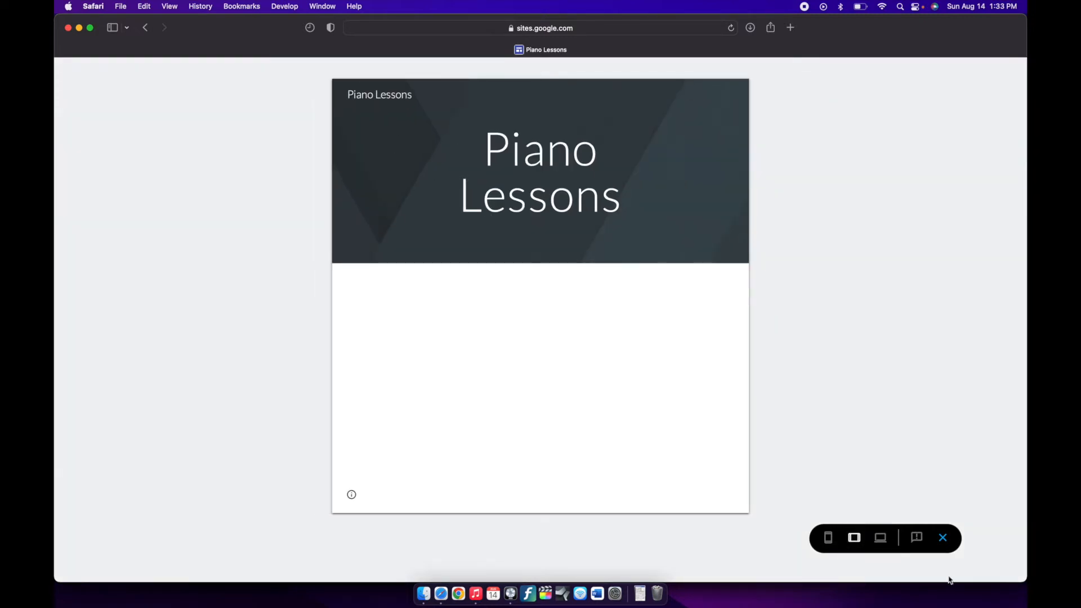
click(828, 538)
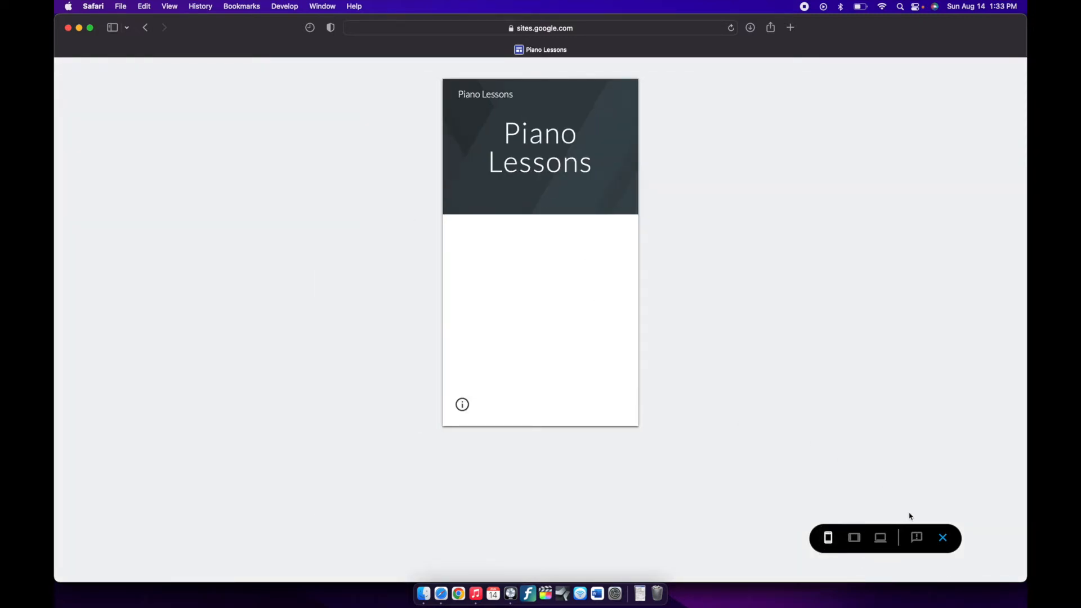
click(943, 538)
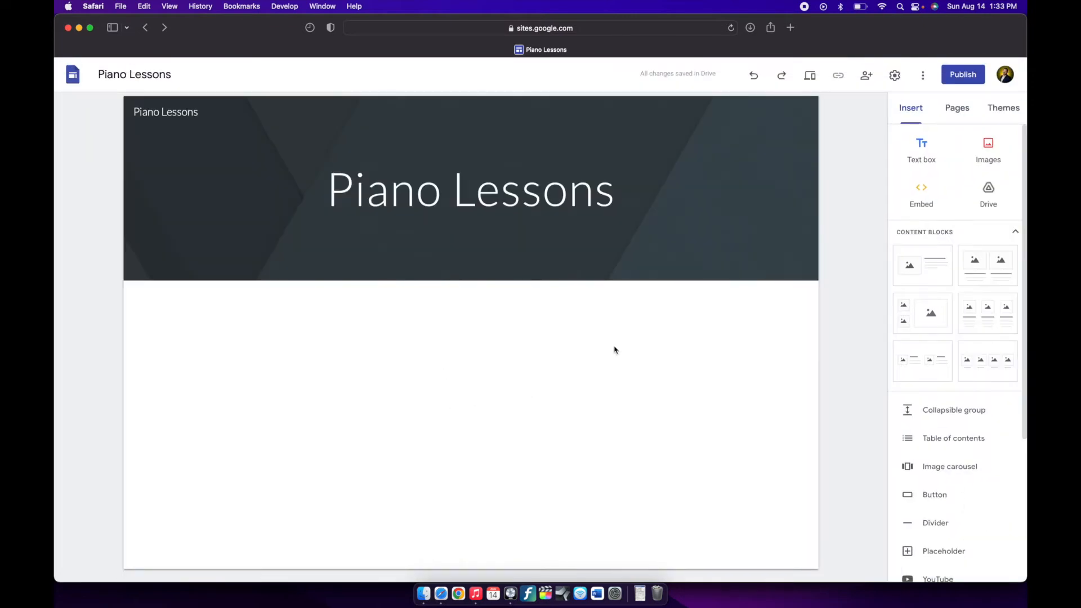
Step: Add two new pages to the site named About and Pricing
click(957, 113)
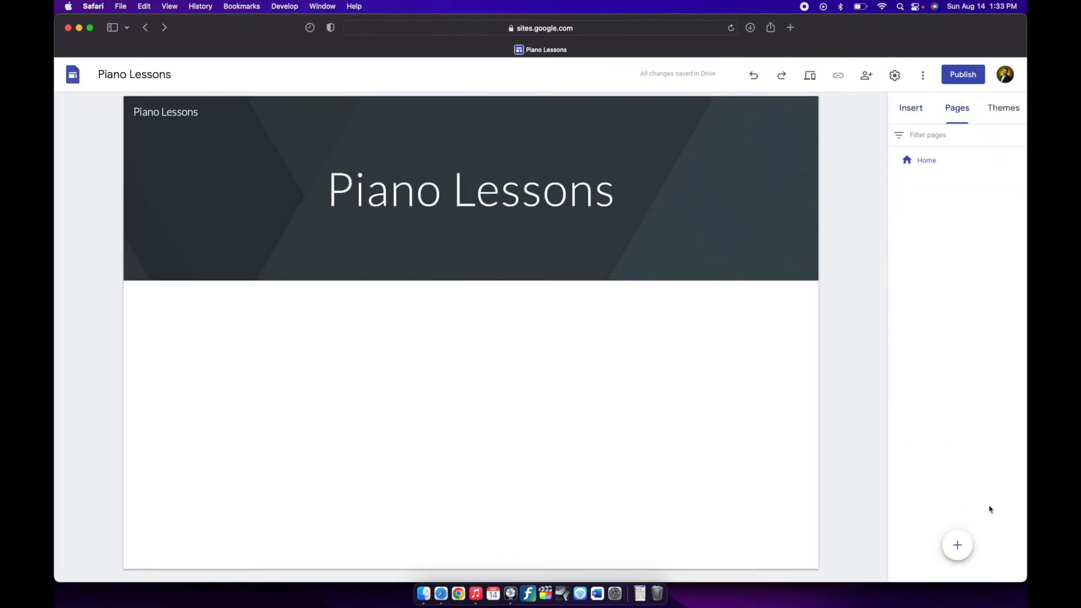
click(959, 548)
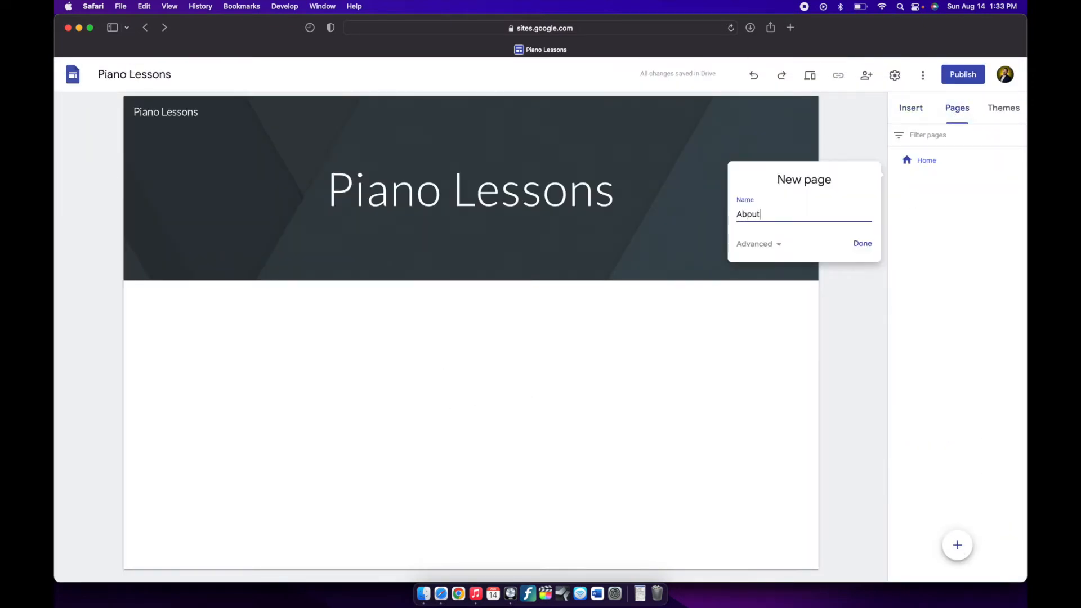
click(862, 242)
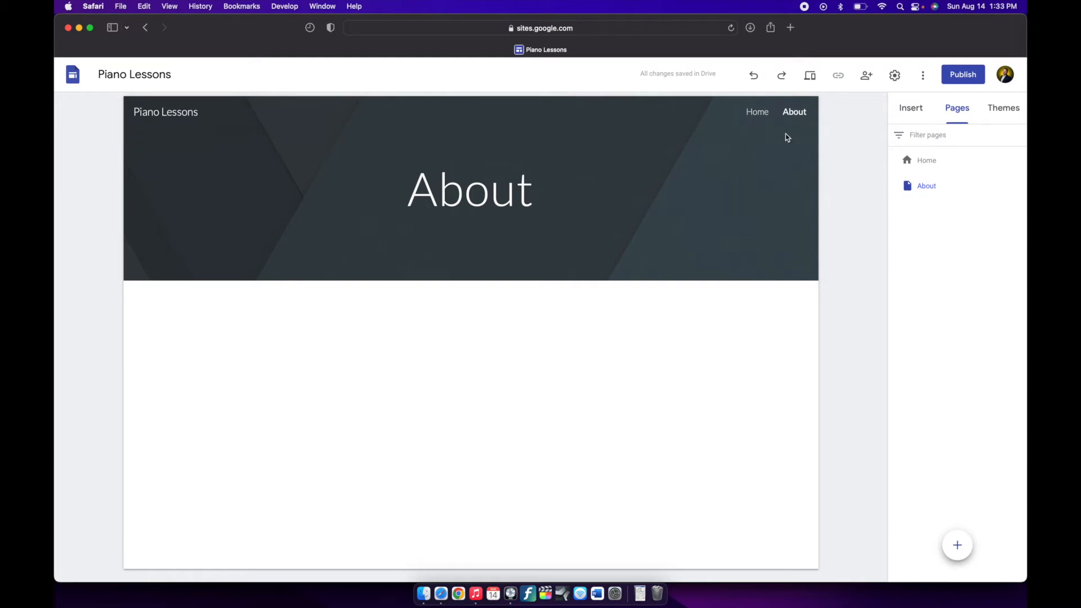
click(961, 549)
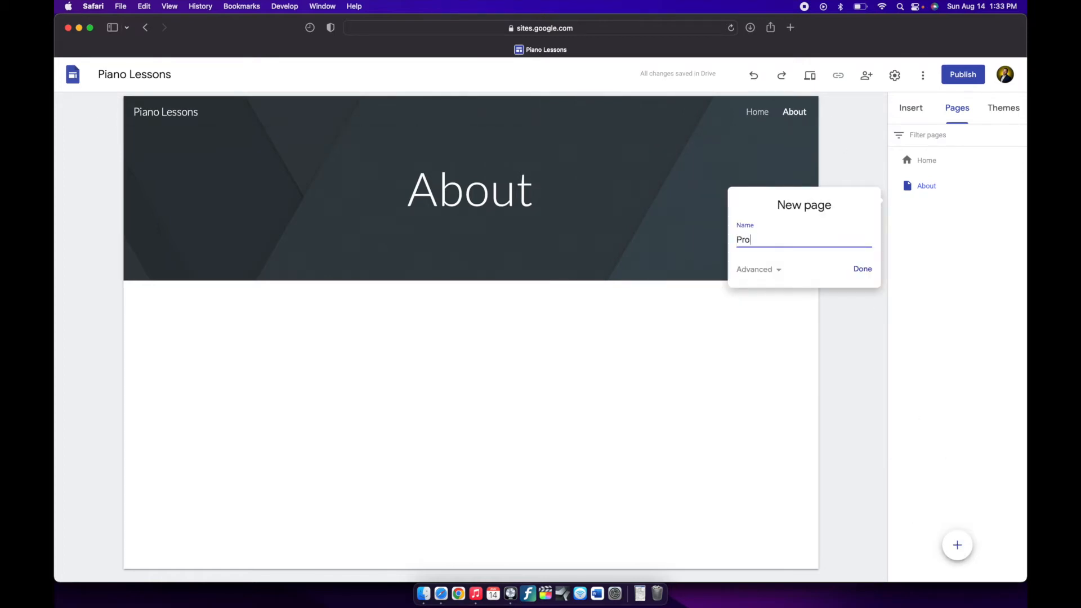
click(858, 280)
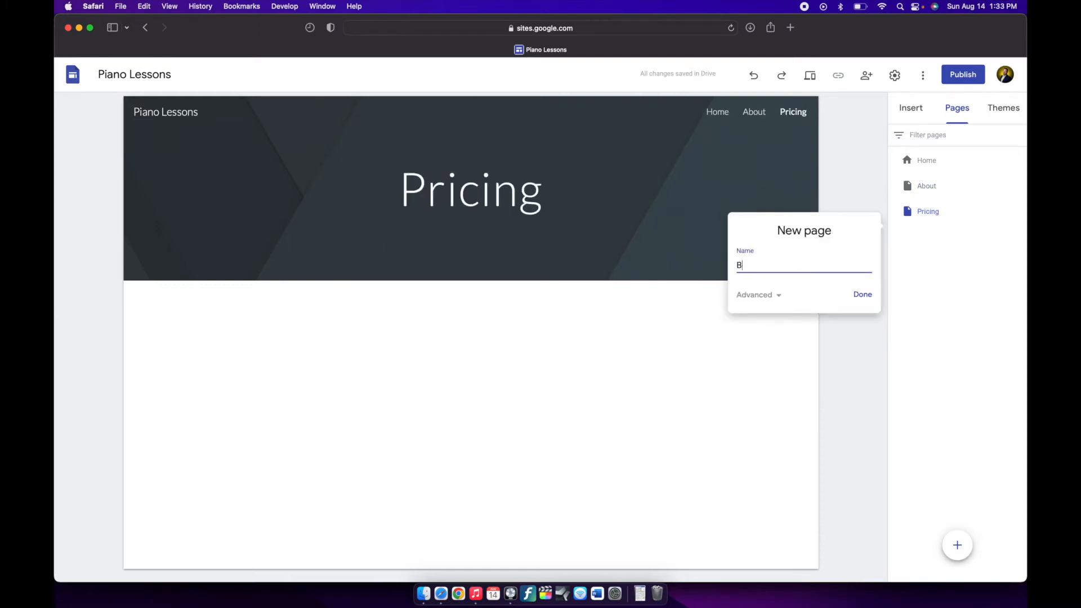
Step: Add three more pages to the site named Blog, Free Trial and Contact
click(861, 297)
text(Free Trial)
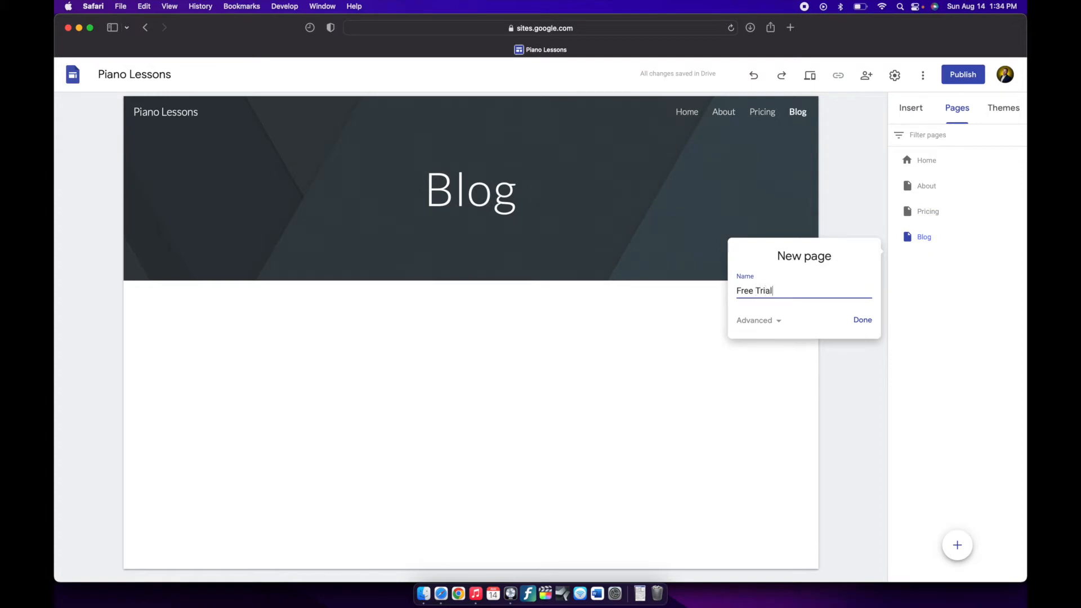
click(863, 320)
click(958, 553)
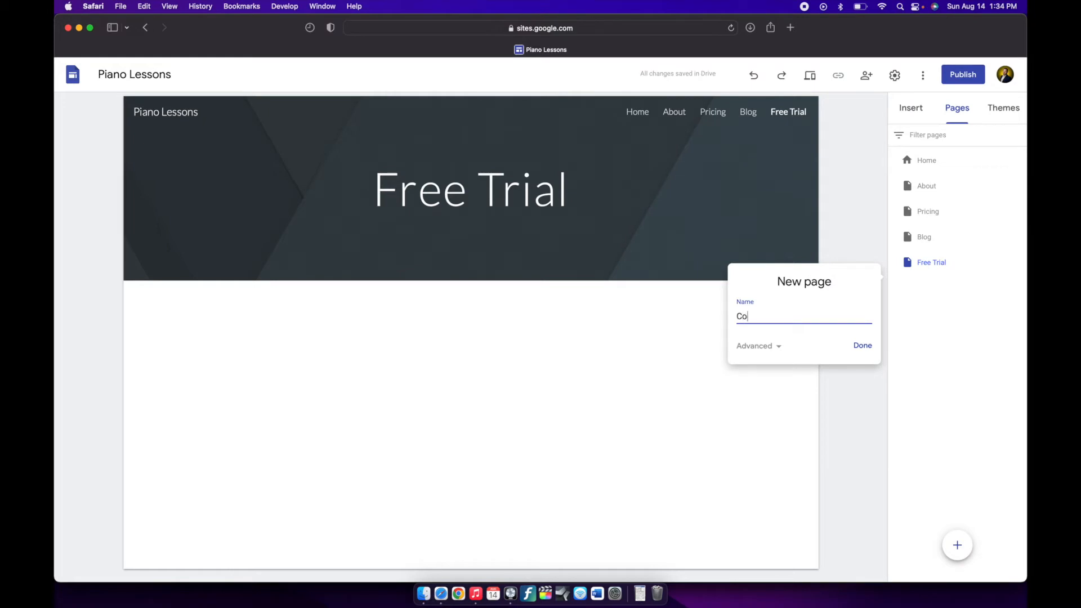
click(857, 345)
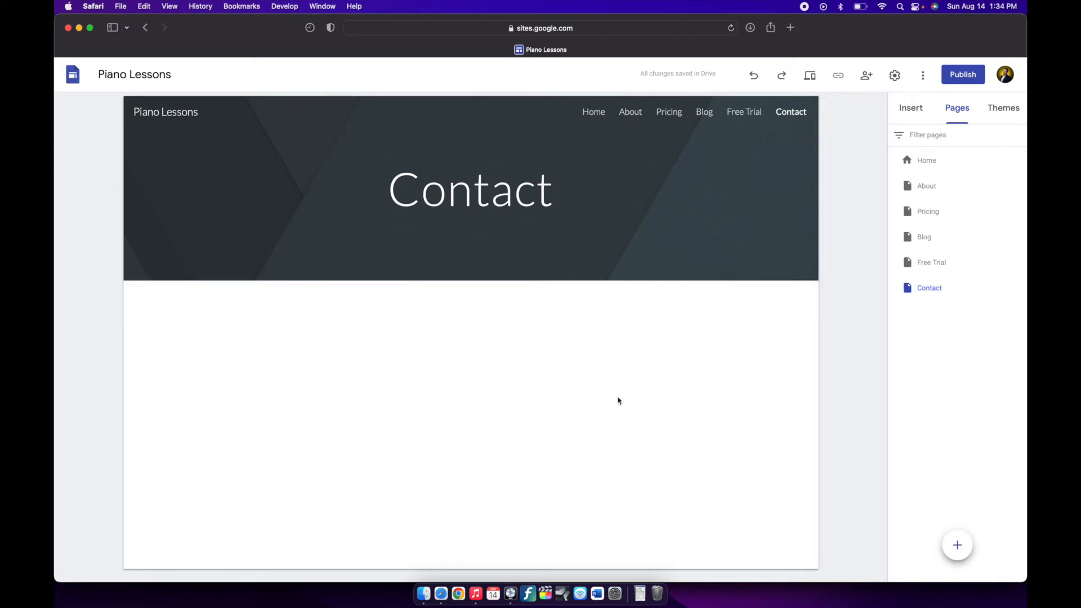
Step: Preview the site in phone, tablet and desktop layouts, checking the phone navigation menu, and return to editing the Home page
click(808, 76)
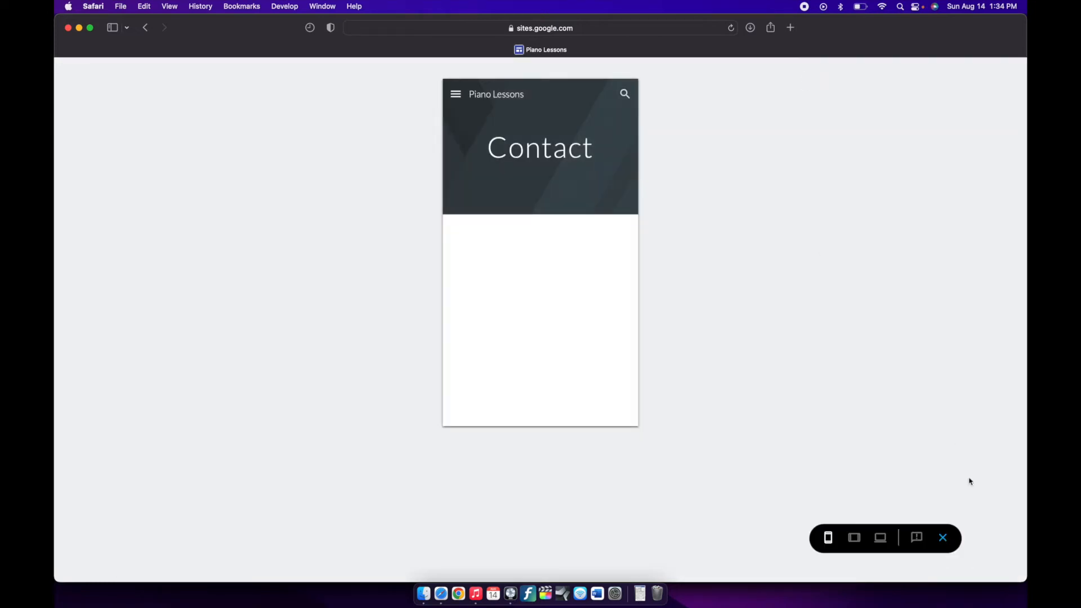
click(456, 94)
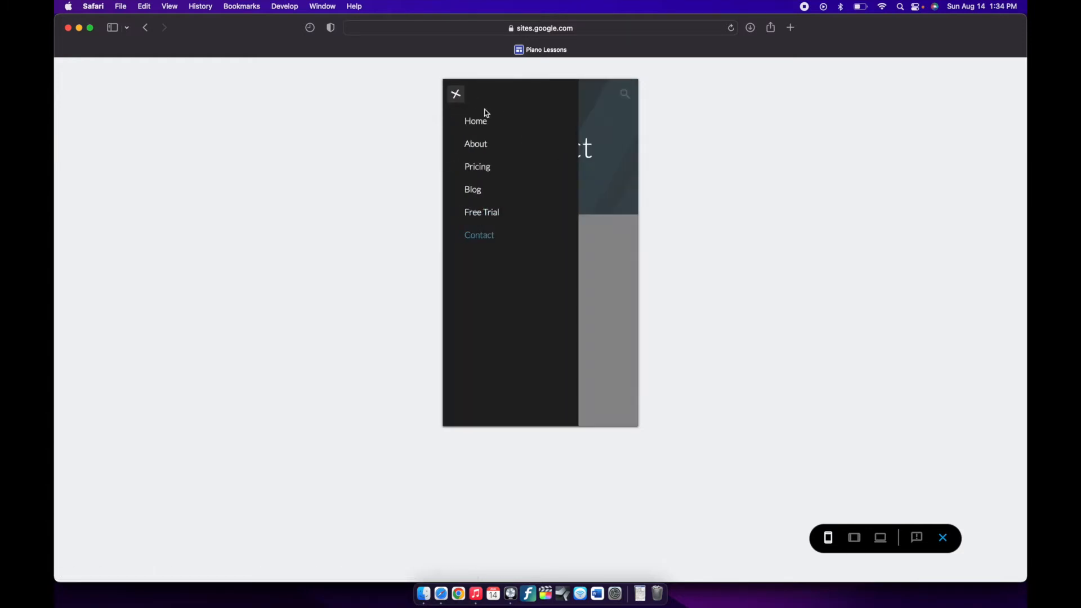
click(456, 94)
click(854, 537)
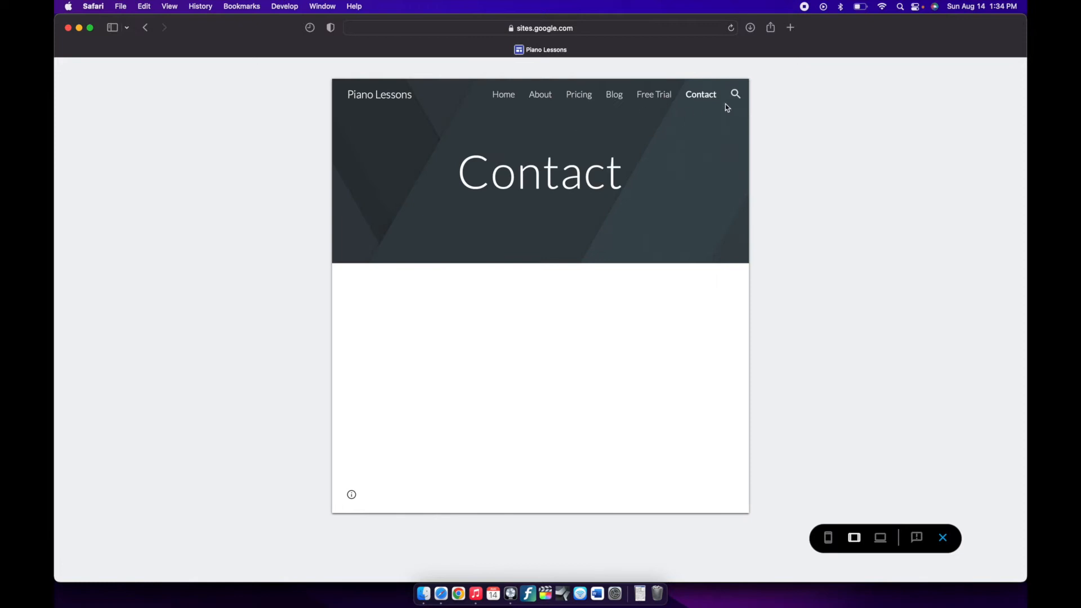
click(878, 540)
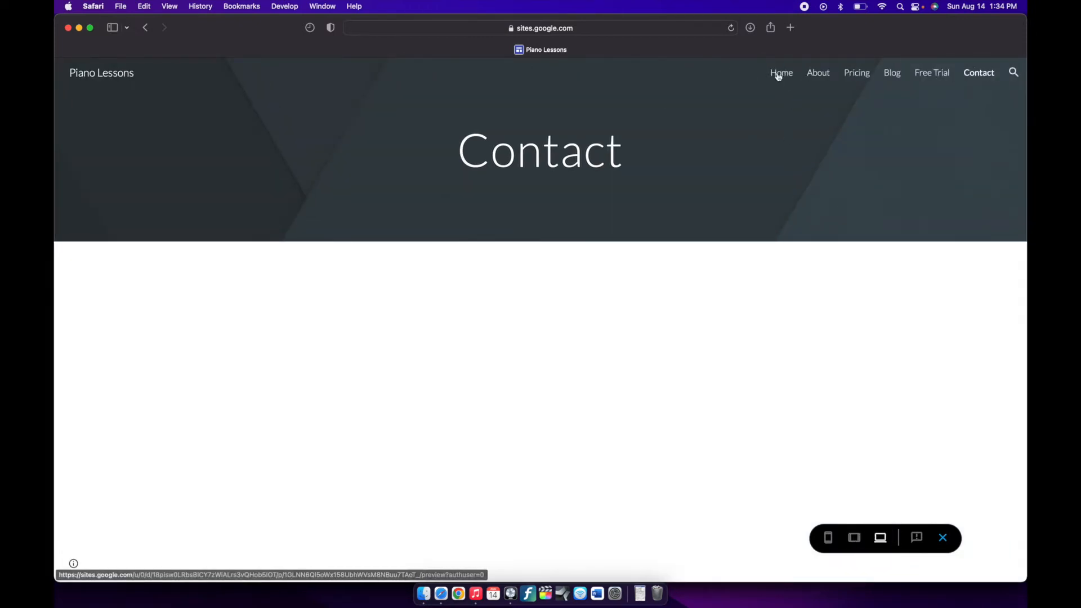
click(943, 539)
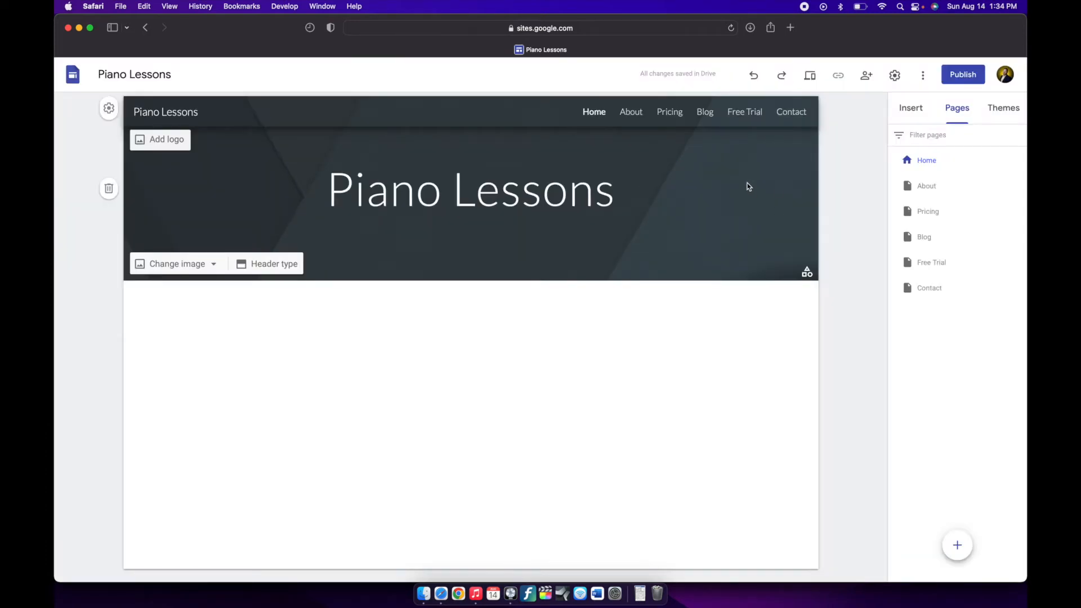
Step: Make the "Piano Lessons" title in the Home page header bold
triple_click(504, 197)
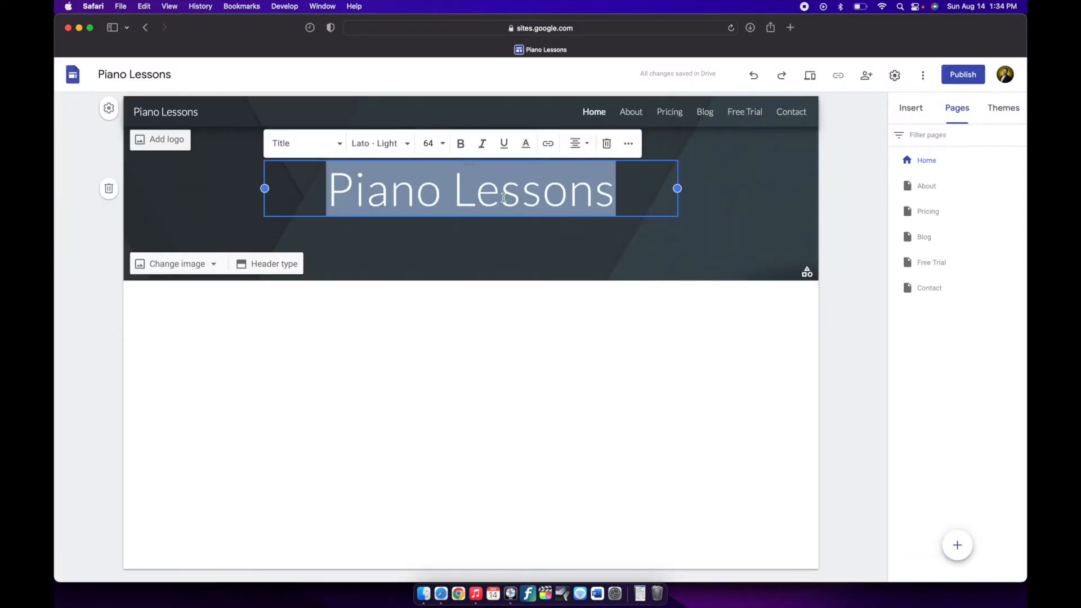
click(786, 192)
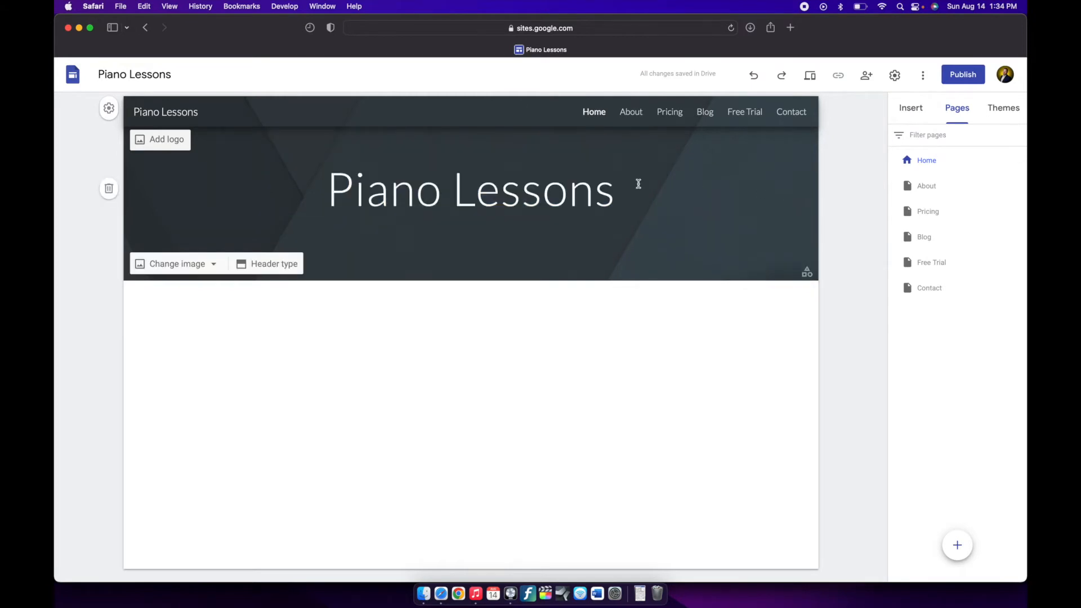
triple_click(496, 193)
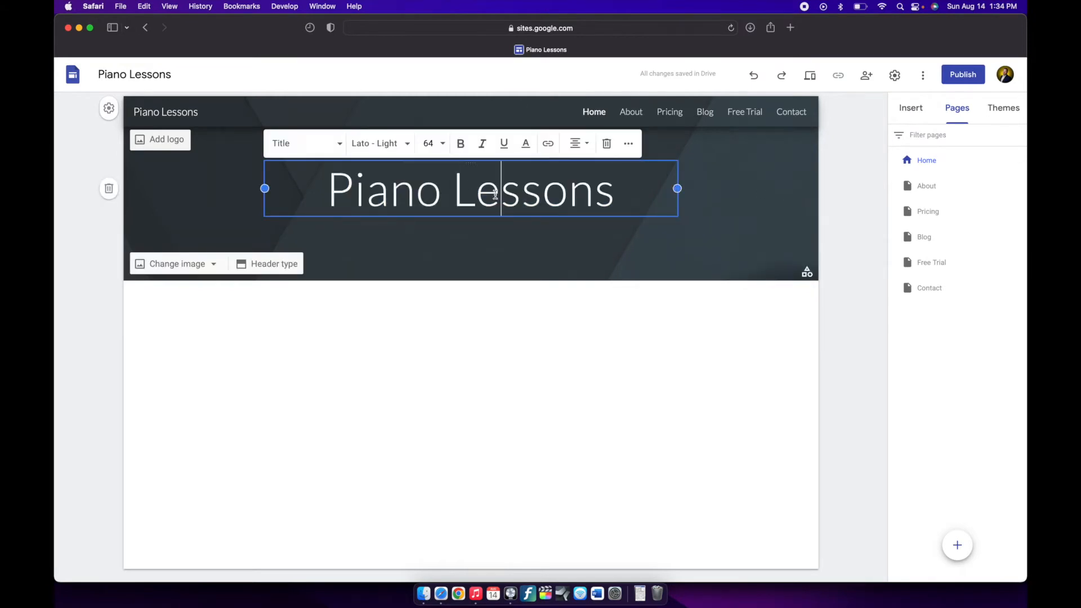
click(461, 145)
click(230, 191)
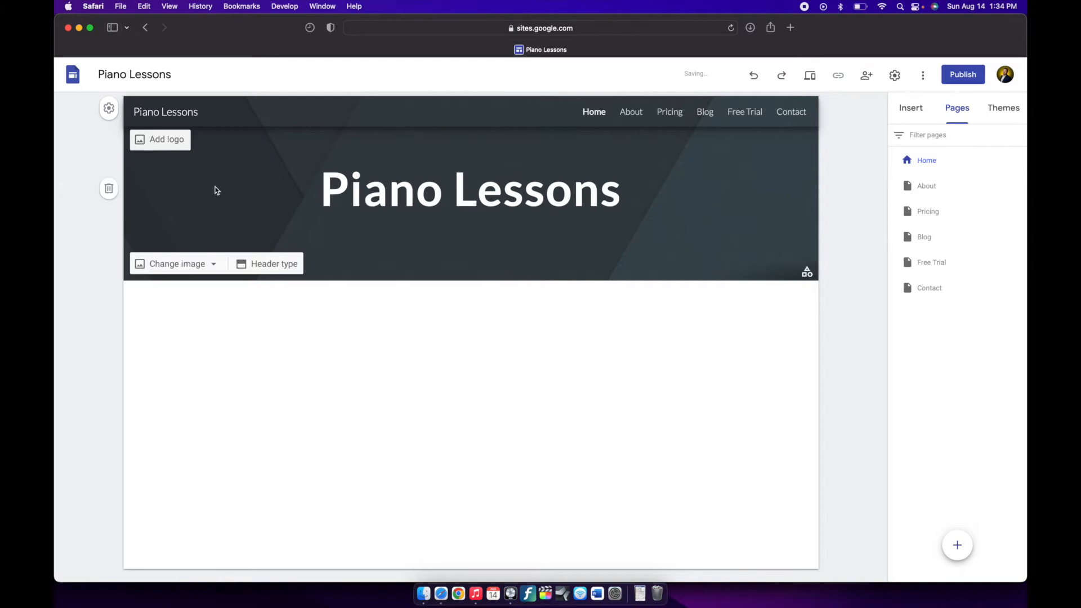
Step: Set the Home page header image to the blurred night city lights picture from the gallery
click(192, 264)
click(189, 325)
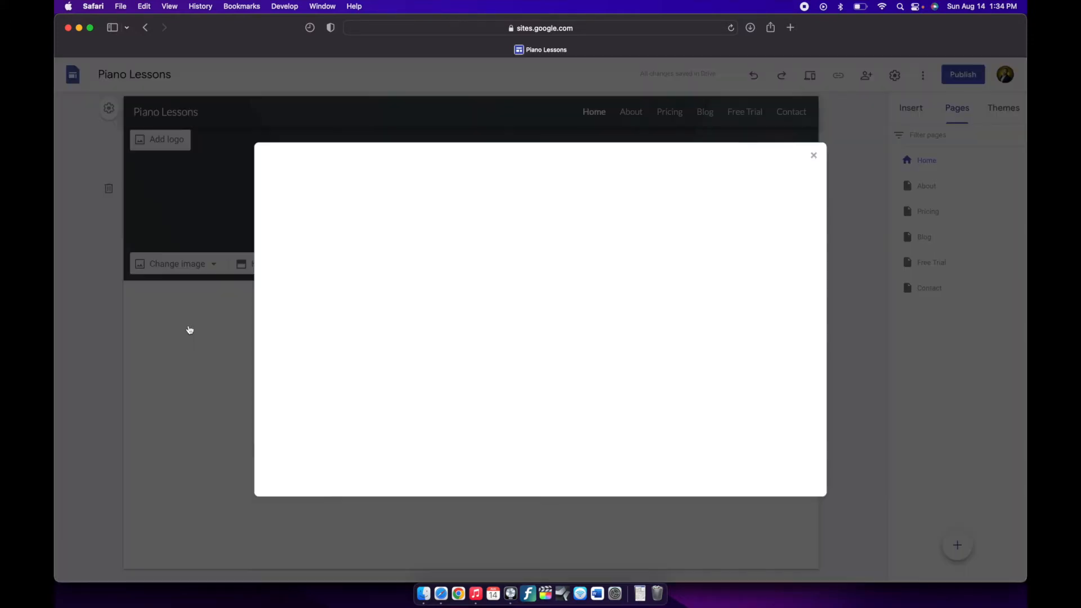
scroll(602, 352, down, 10)
scroll(692, 304, up, 10)
click(639, 338)
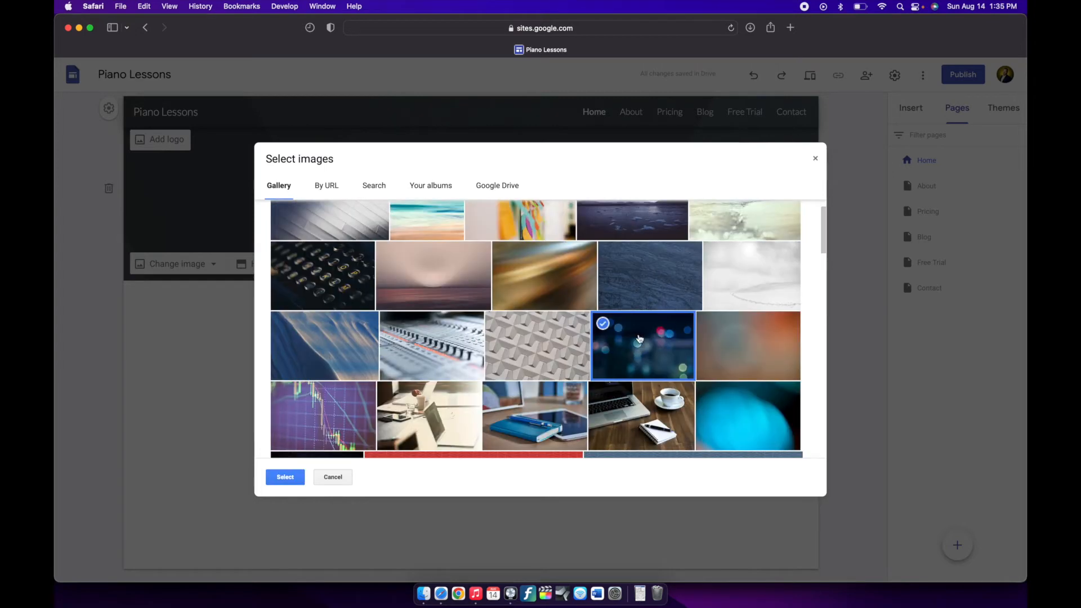
click(285, 477)
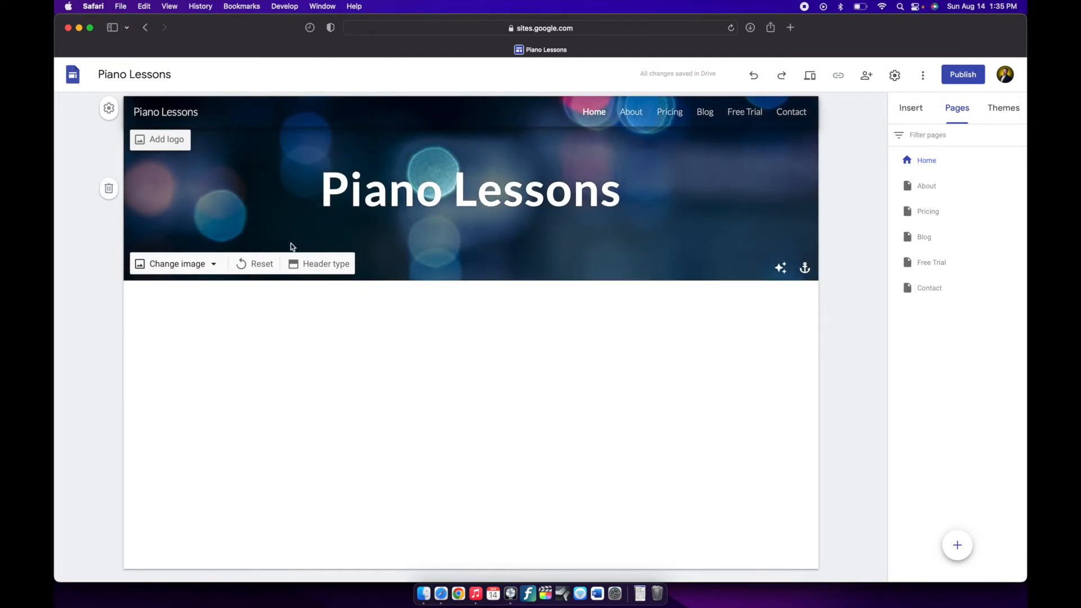
Step: Replace the header image with the black-and-white keyboard picture from an image search for "piano", and adjust it for readability
click(196, 263)
click(169, 279)
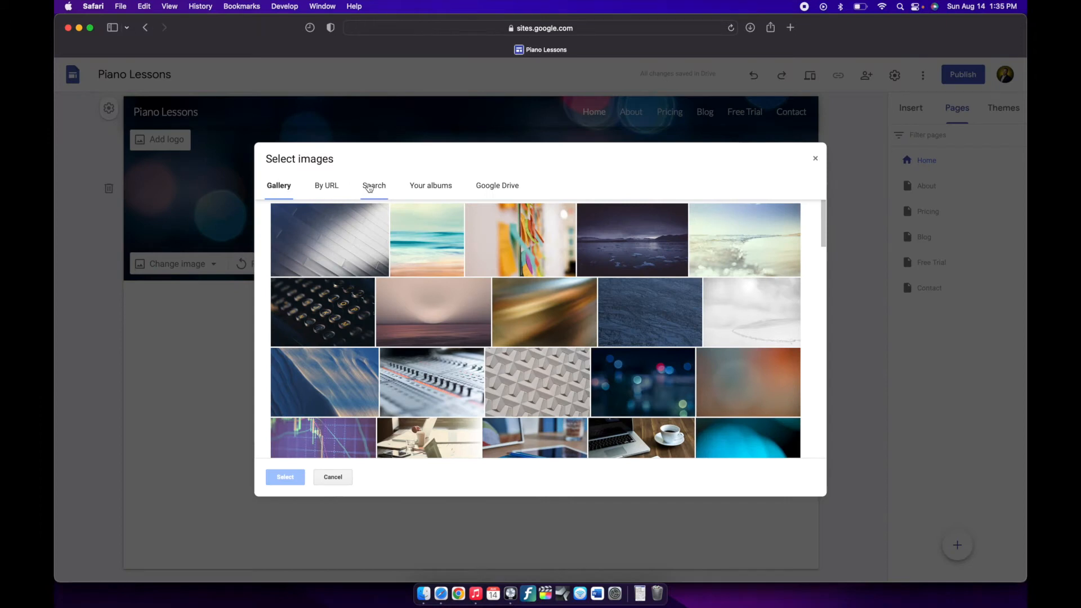
click(374, 186)
text(piano)
key(Return)
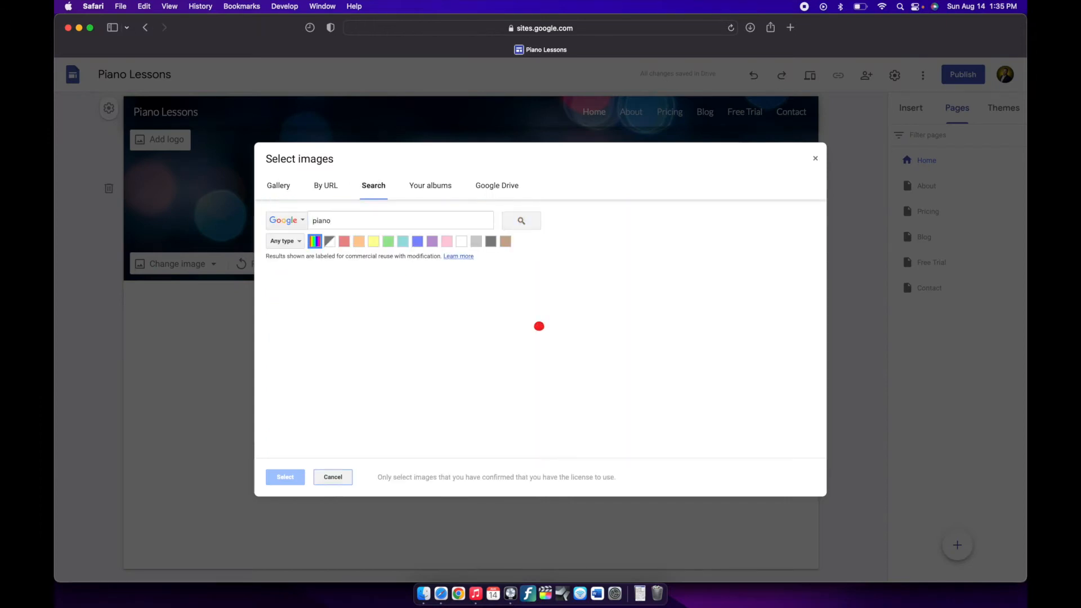
scroll(583, 336, down, 2)
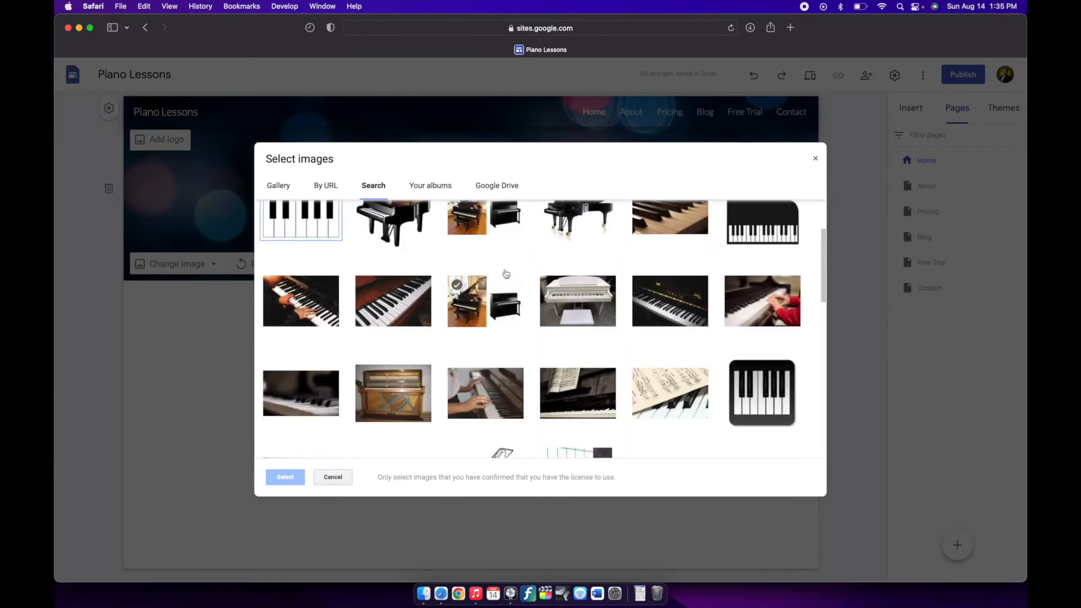
scroll(540, 321, down, 3)
scroll(563, 293, up, 5)
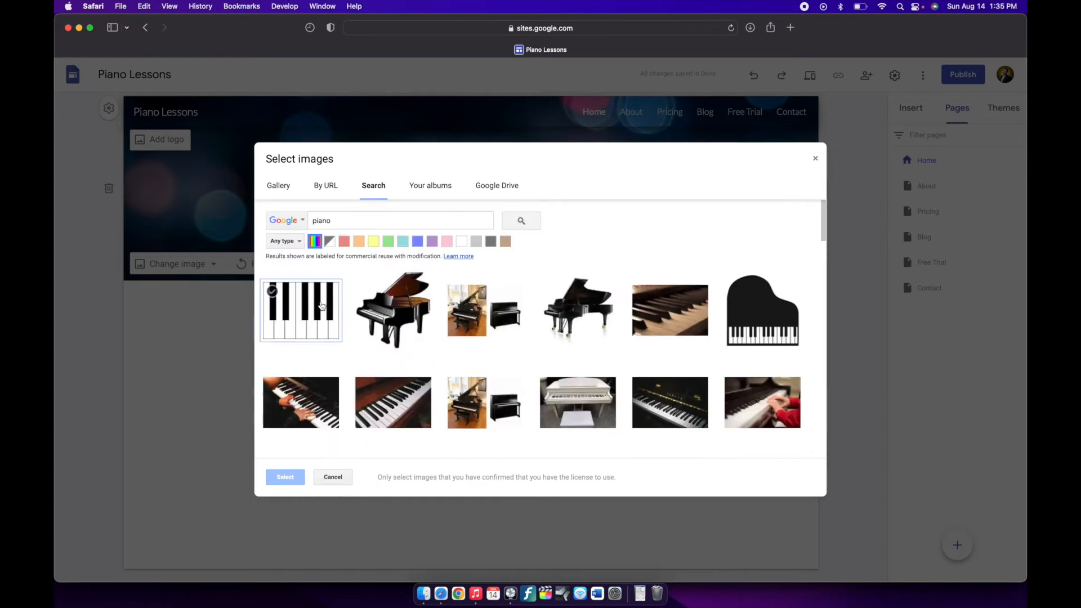
click(301, 310)
click(285, 478)
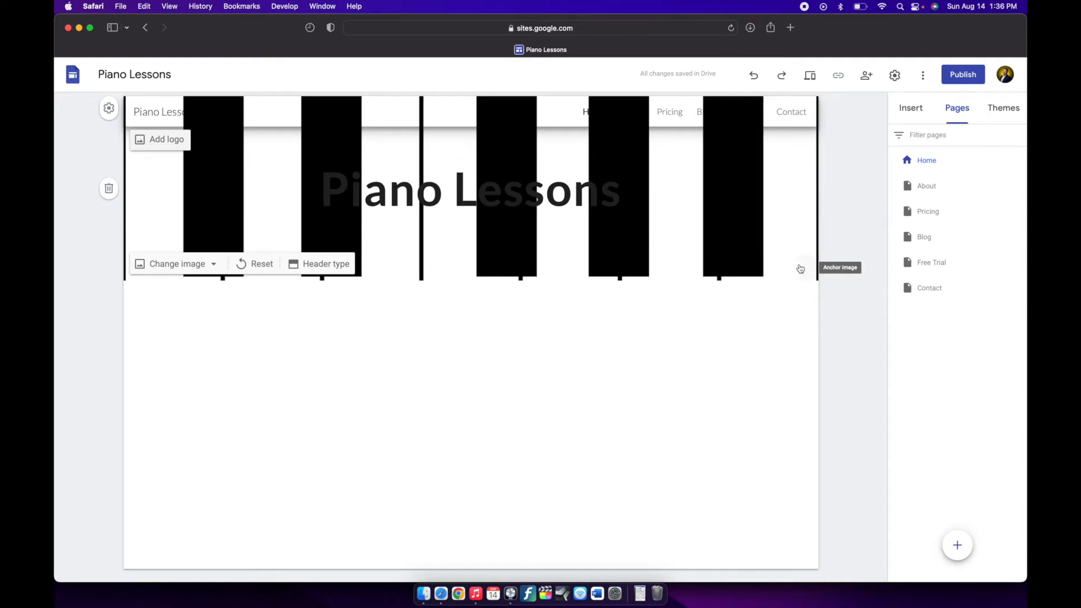
click(773, 269)
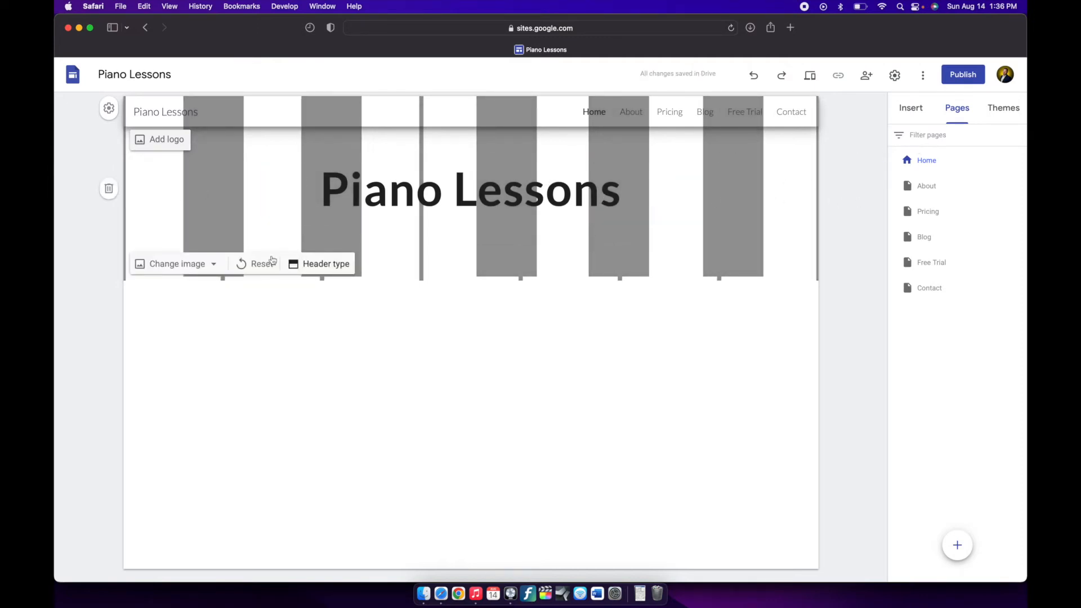
Step: Preview the header with the piano keys image in desktop, tablet and phone layouts, and return to editing
click(810, 75)
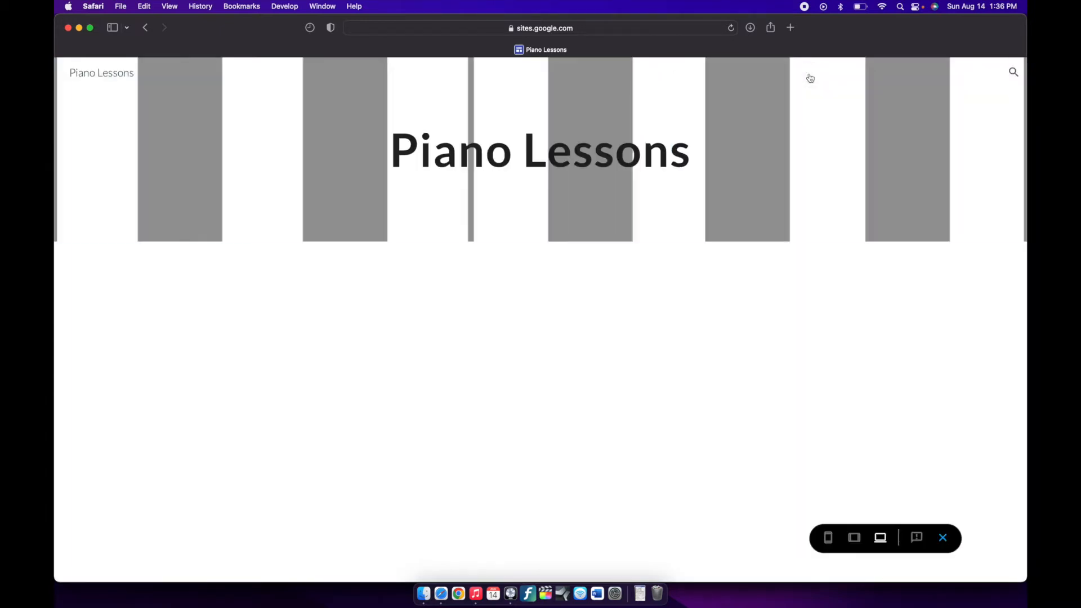
click(855, 539)
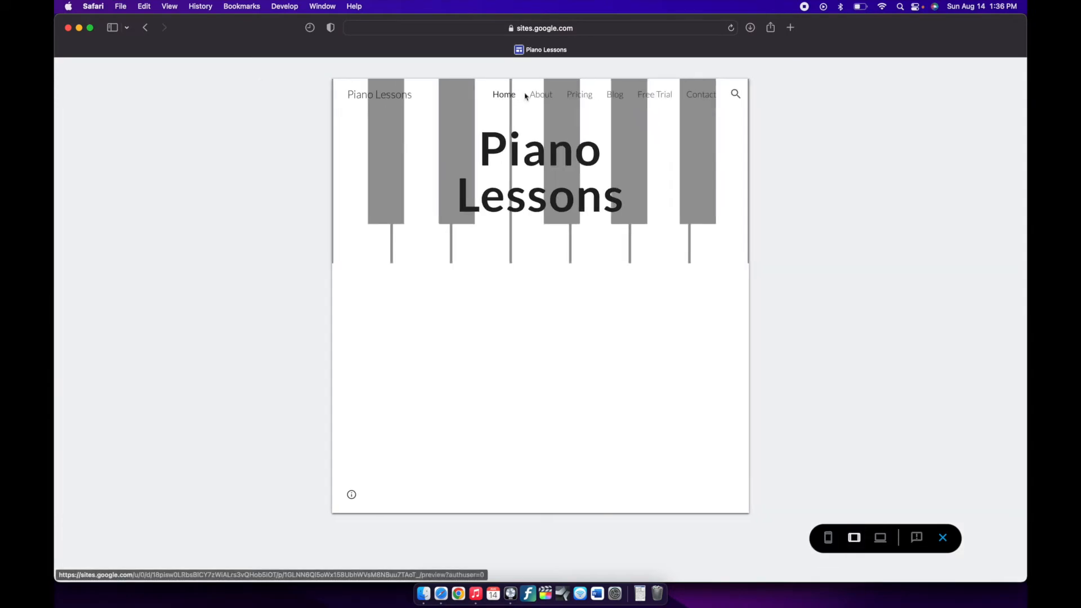
click(828, 538)
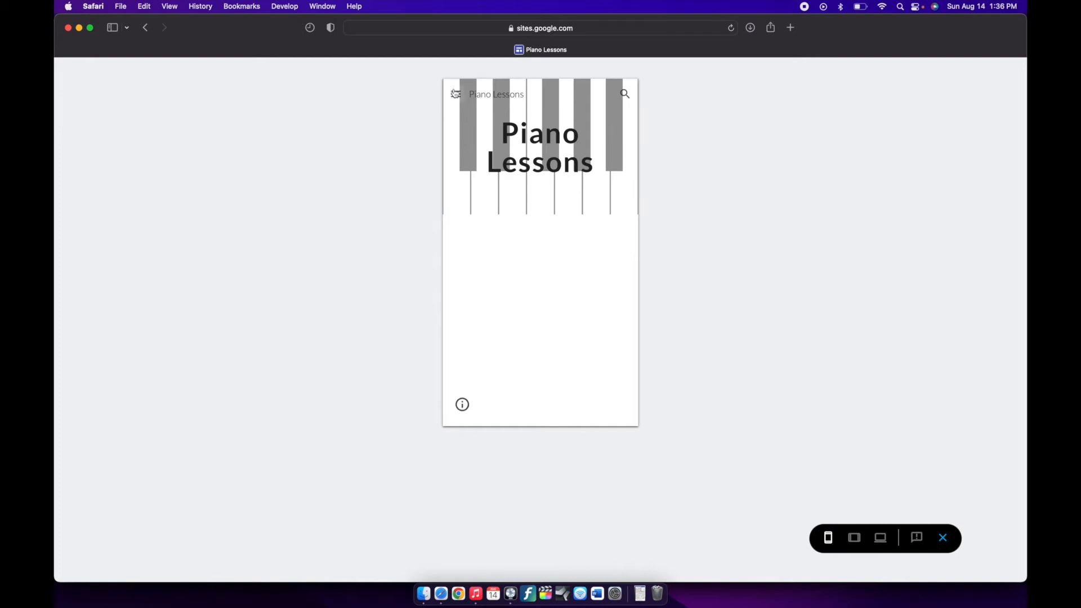
click(944, 538)
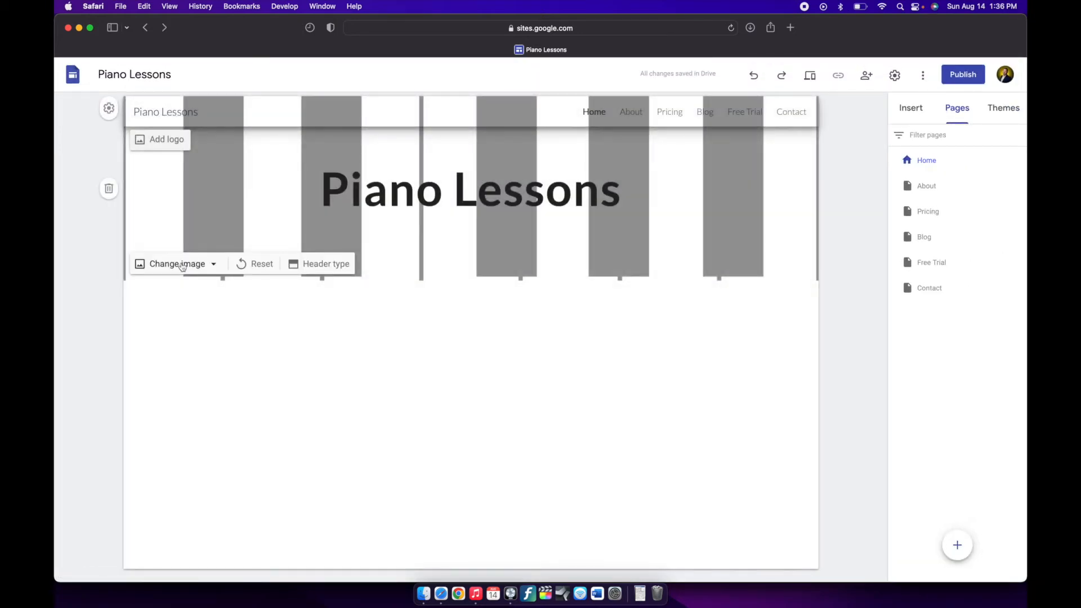
Step: Replace the piano keys header image with the blurred grey and orange picture from the gallery
click(181, 264)
click(179, 322)
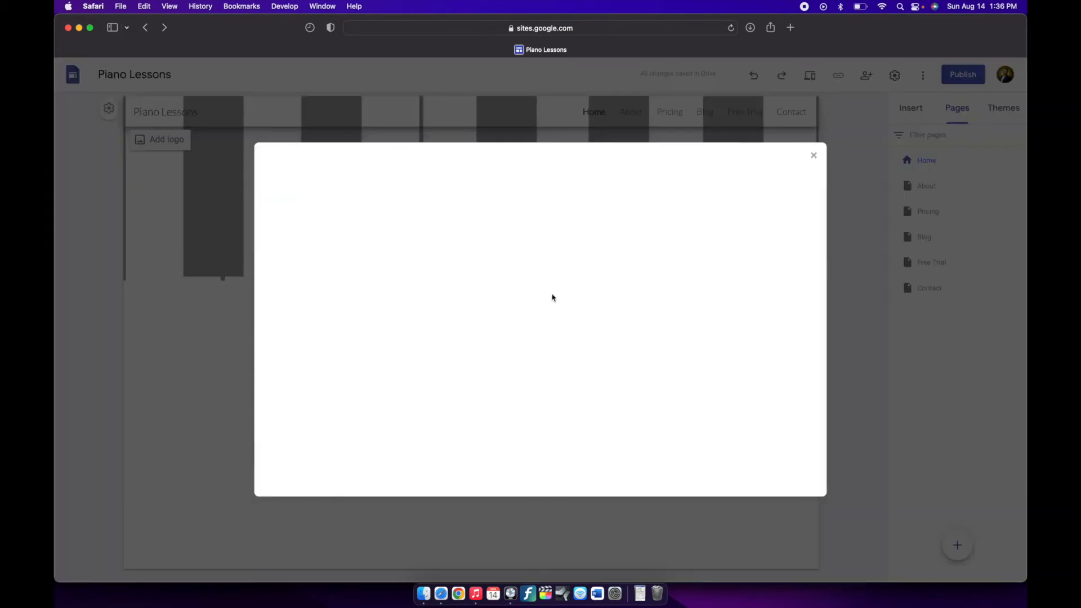
scroll(558, 294, down, 10)
scroll(572, 330, up, 10)
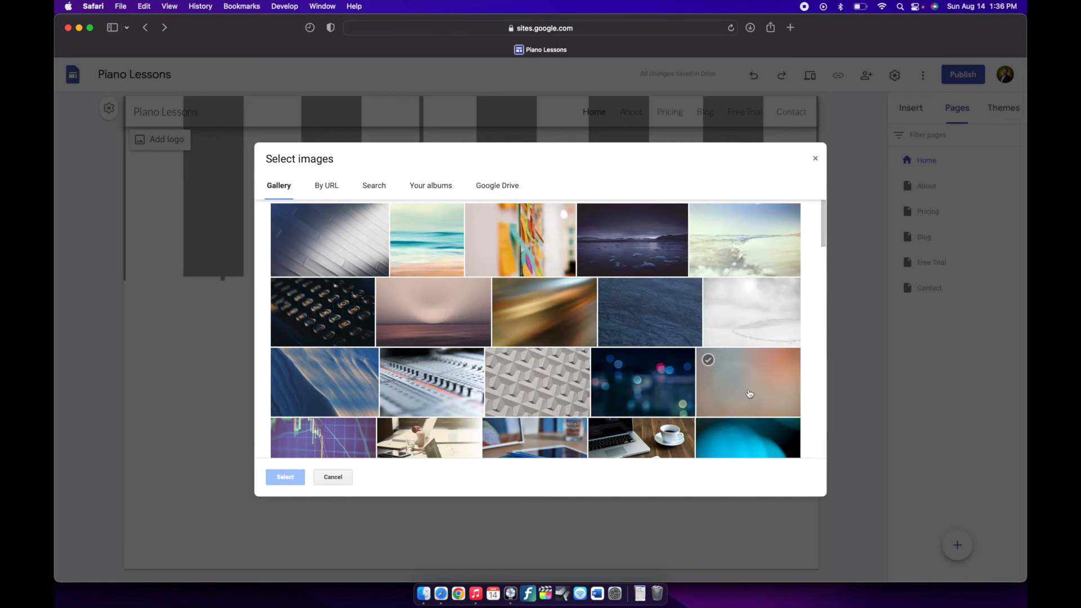
click(750, 394)
click(281, 478)
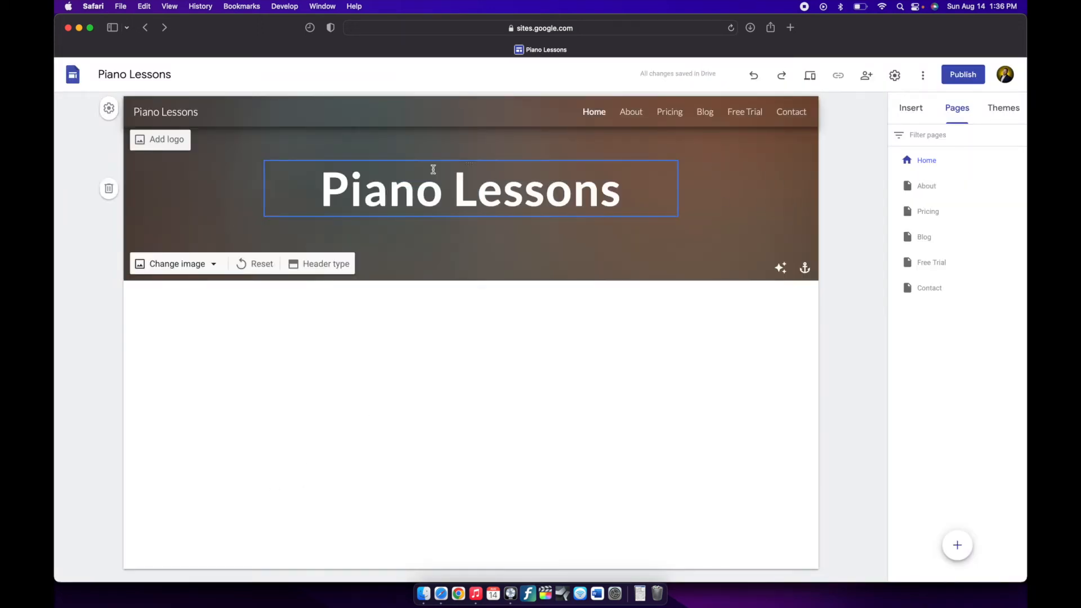
Step: Undo the header image changes back to the theme's default dark background
click(754, 79)
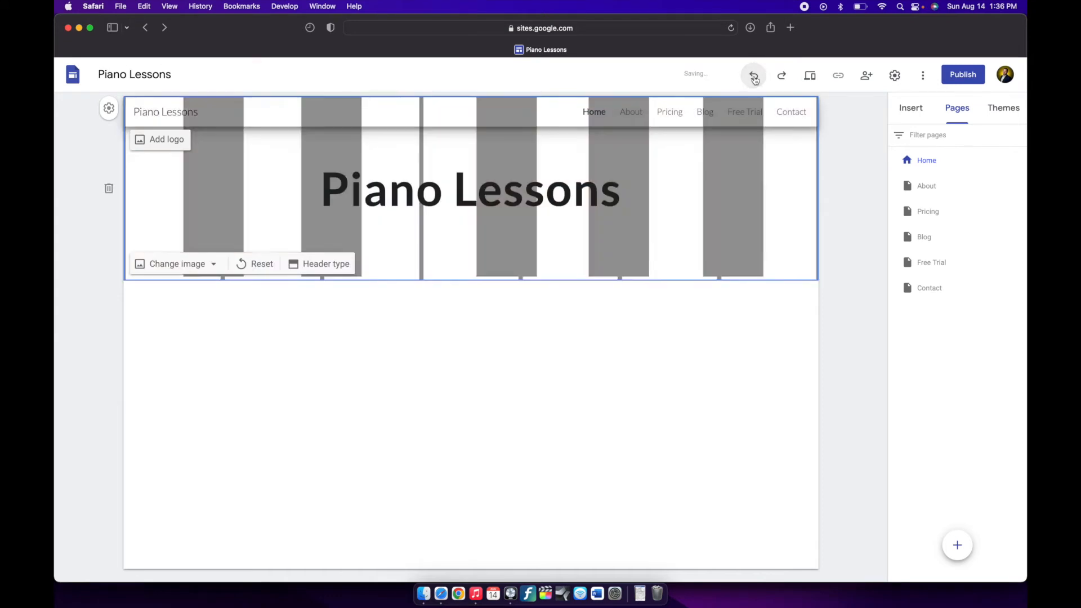
click(754, 76)
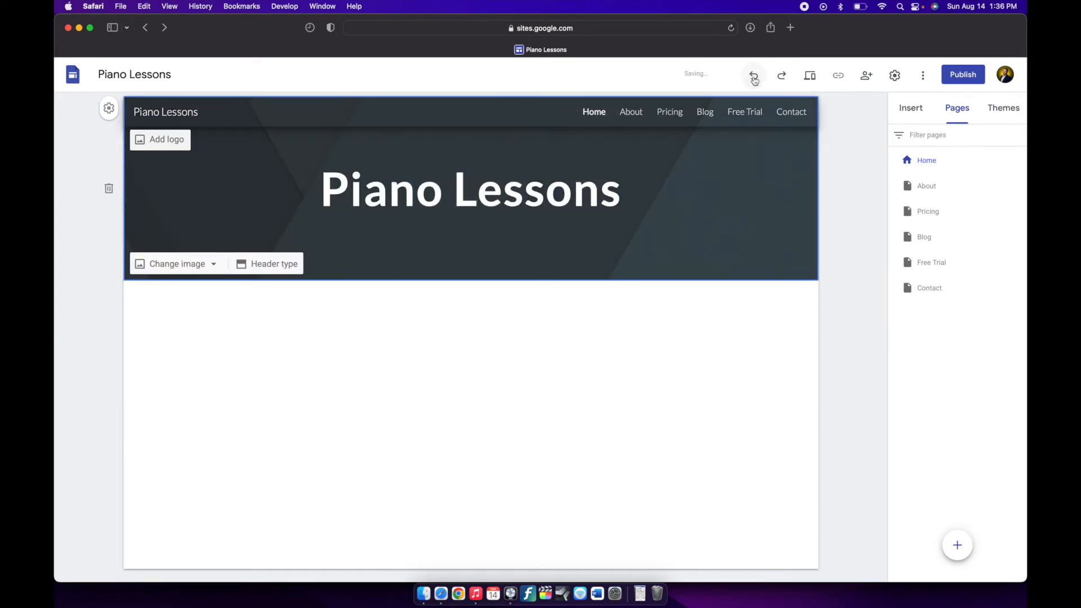
click(867, 181)
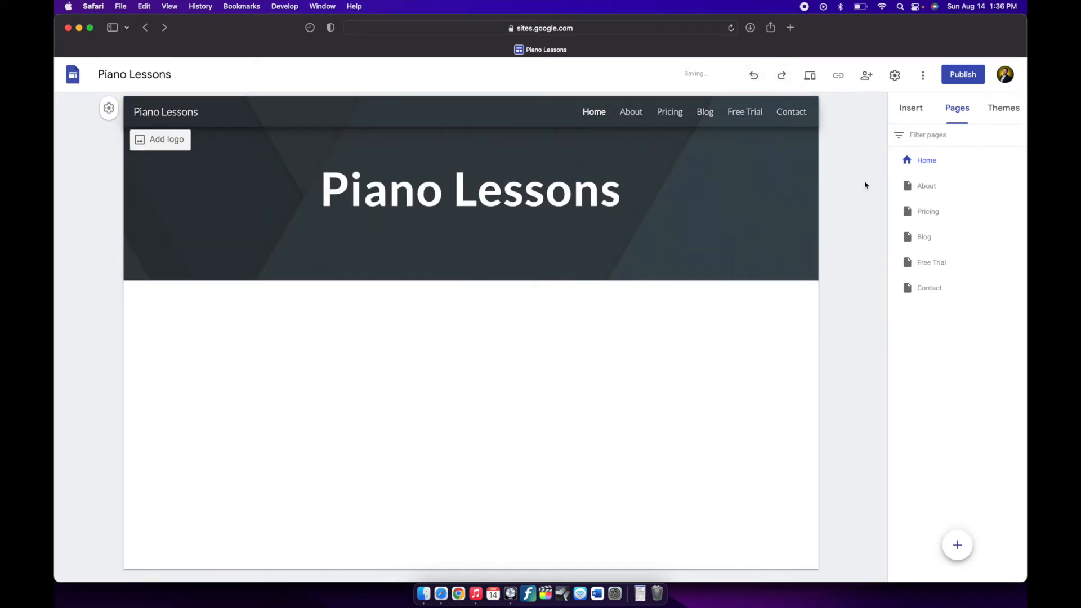
Step: Try the Title only, Cover and Large banner header types on the Home page, and set the header back to Banner
click(268, 263)
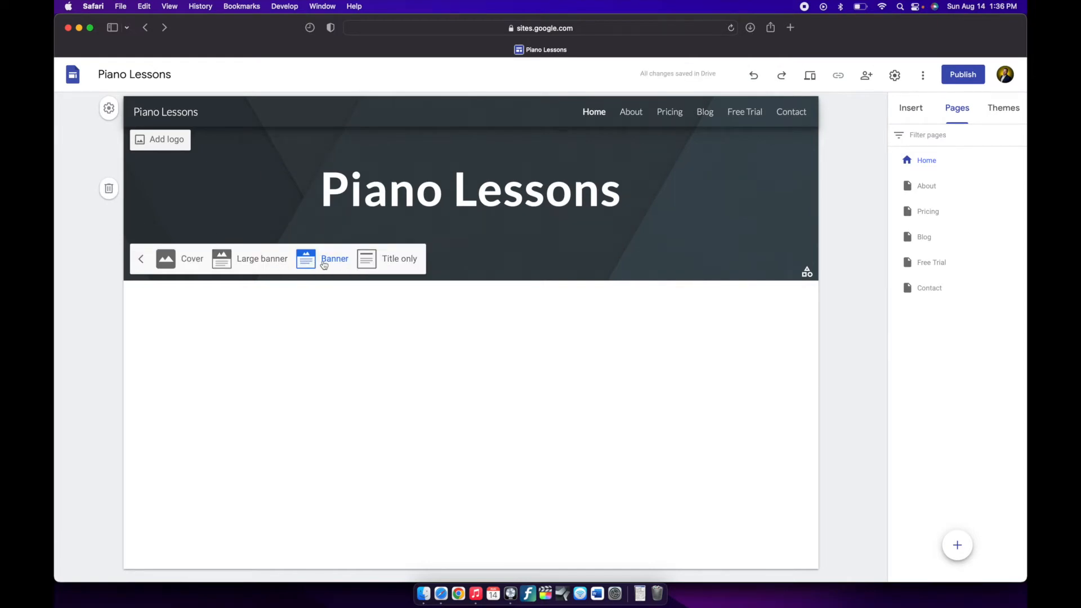
click(393, 260)
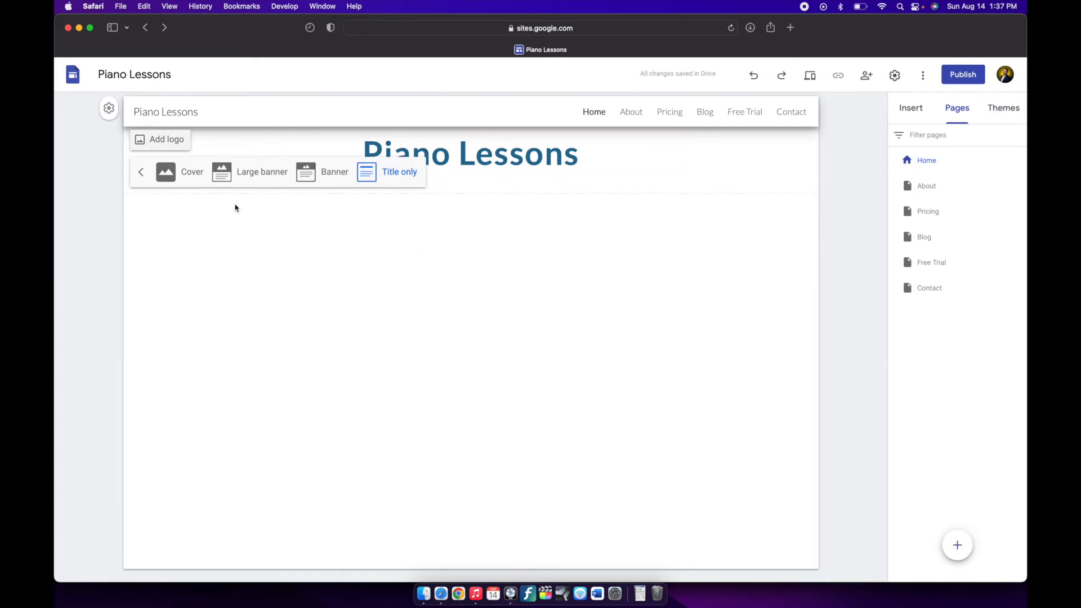
click(237, 178)
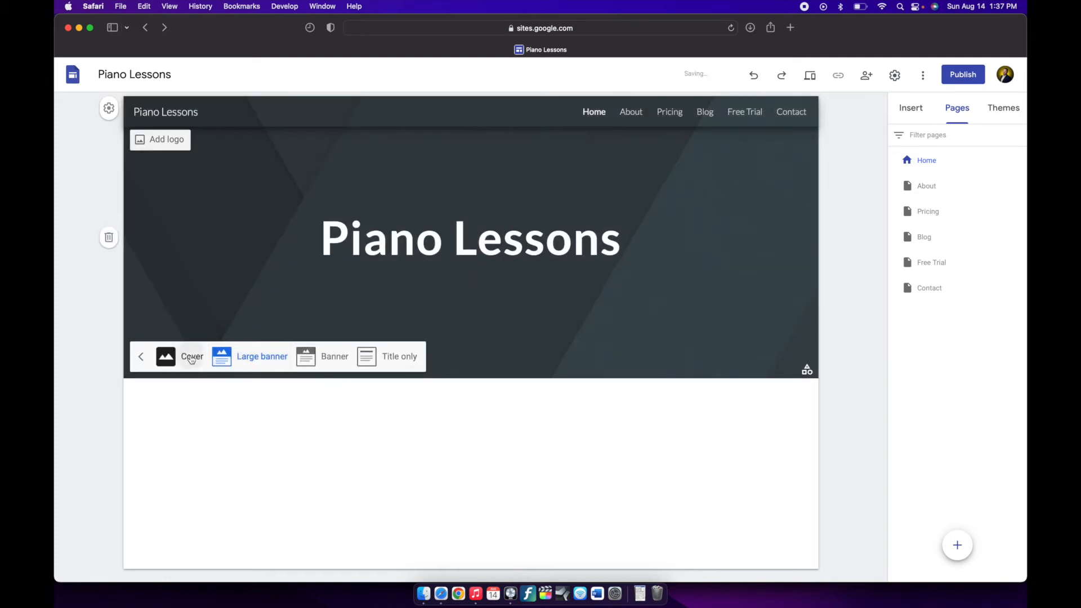
click(190, 357)
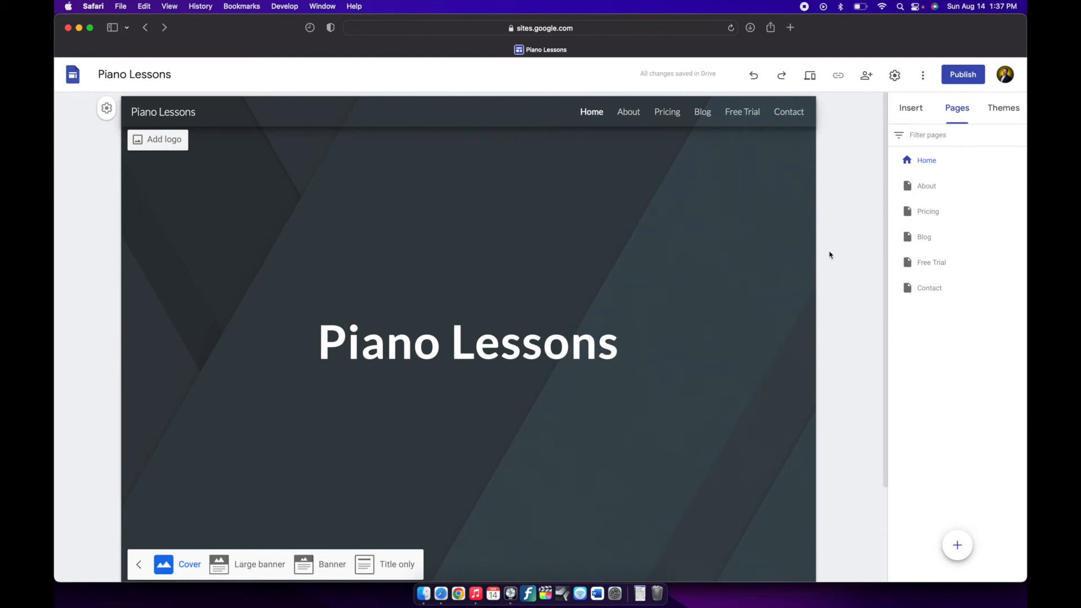
click(251, 564)
click(327, 355)
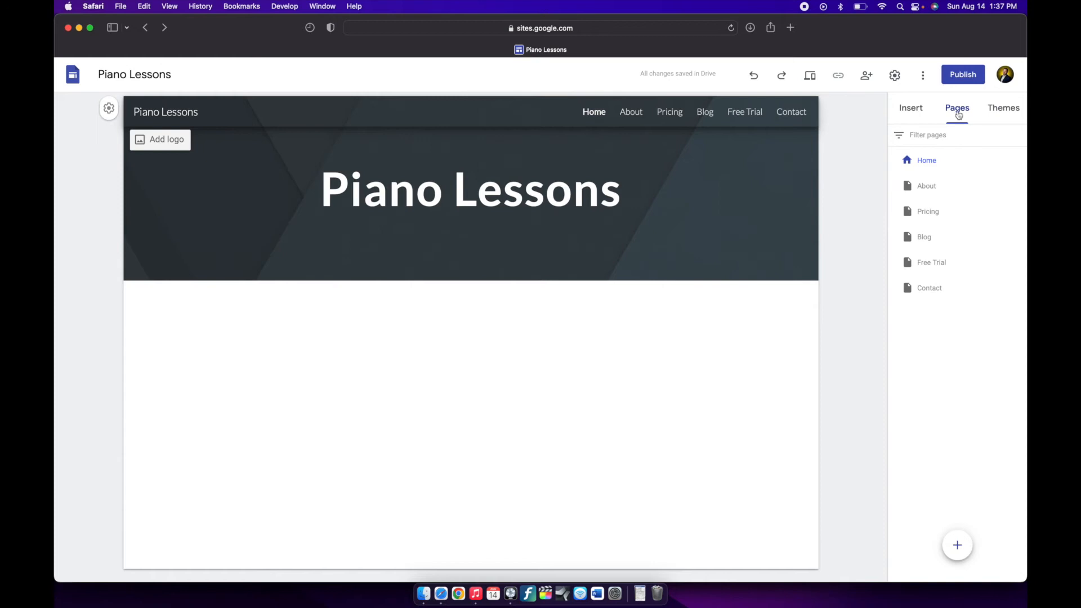
Step: Look through the site's About, Pricing, Blog, Free Trial and Contact pages
click(925, 187)
click(929, 217)
click(930, 238)
click(744, 114)
click(792, 113)
click(761, 114)
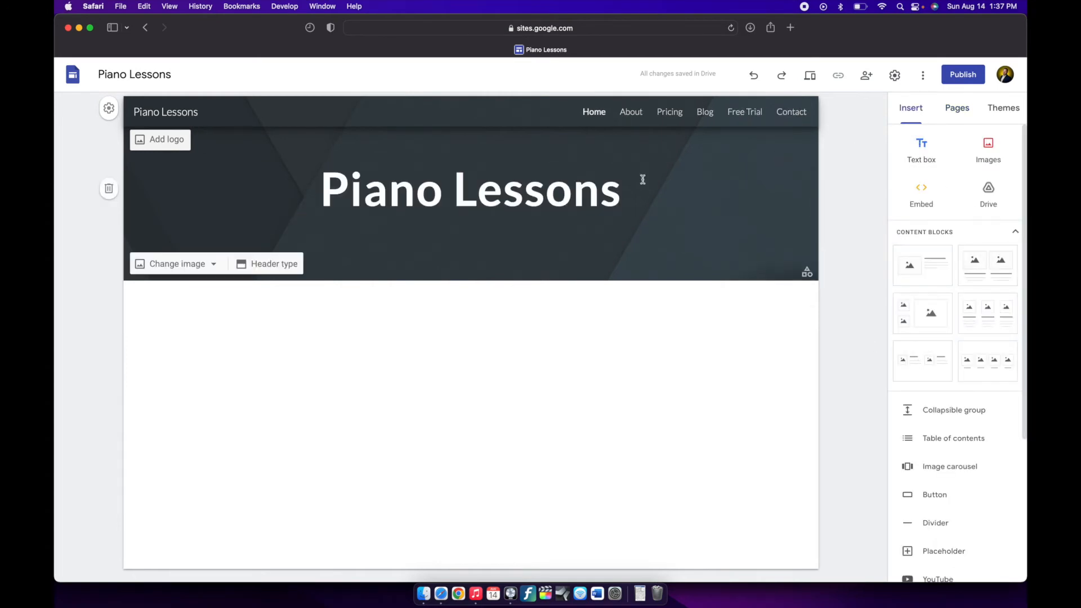
Step: Insert a text box below the Home page header and enter a sentence welcoming visitors to the teacher's piano lessons
click(910, 109)
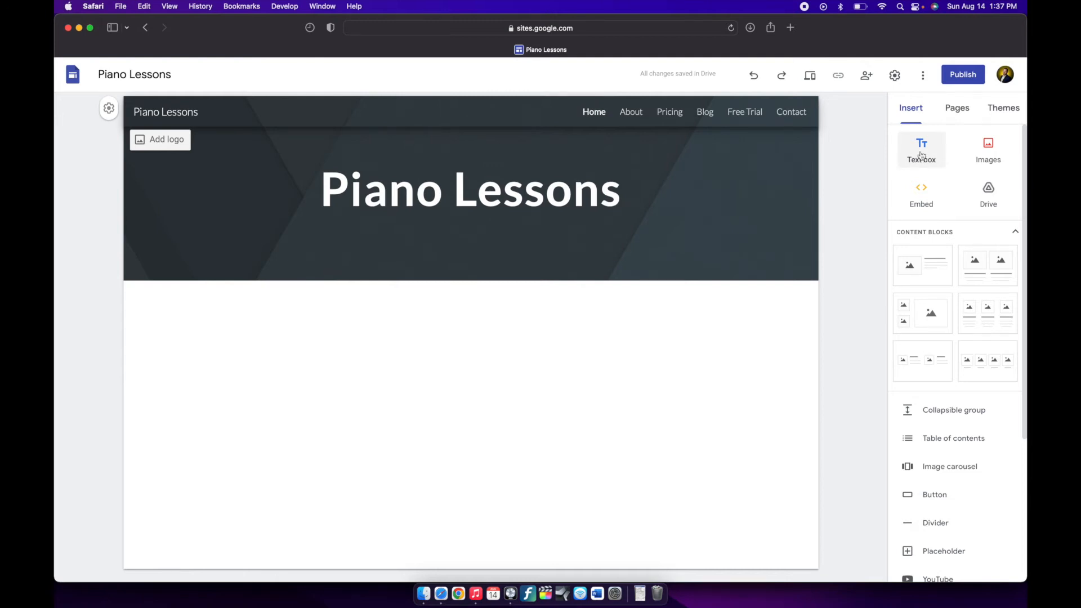
click(921, 156)
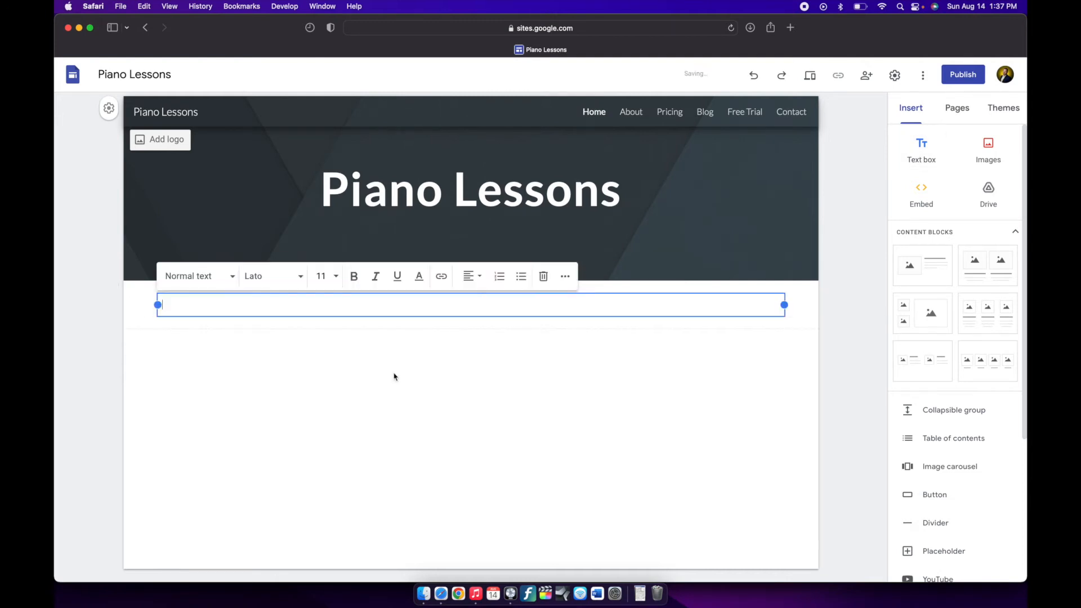
text(Welcome to Bryan's piano lessons.)
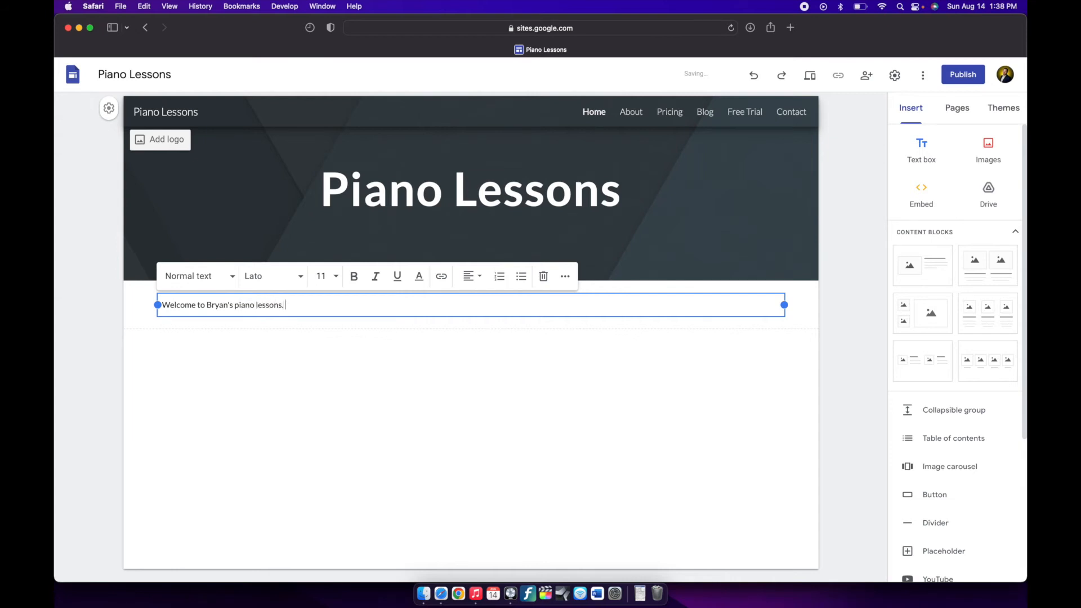
Step: Continue with "I offer 30 minute, 45 minute, or 60 minute lessons. Studies have shown music education can enhance the brain and develop a lifelong love of music."
text(30 minute, 45 minute, and)
key(BackSpace)
key(BackSpace)
key(BackSpace)
key(BackSpace)
text(or 60 minute les)
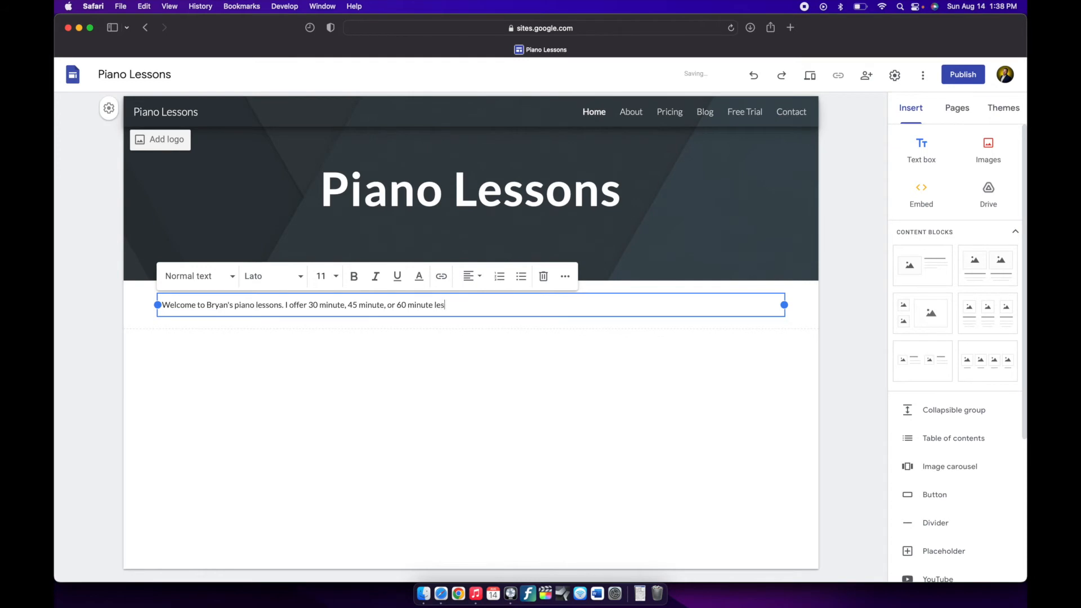
text(sons. Studies have shown music education can enhance the brain and develop a lifelong love of music.)
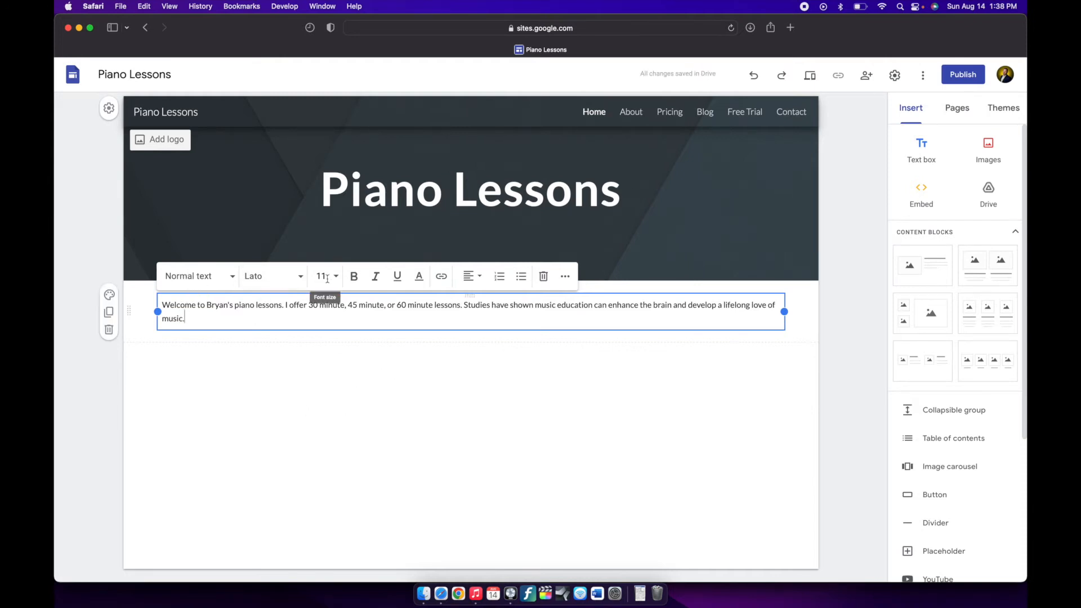
Step: Set the whole welcome paragraph to the Arvo font at size 12, keeping the Normal text style
key(super+a)
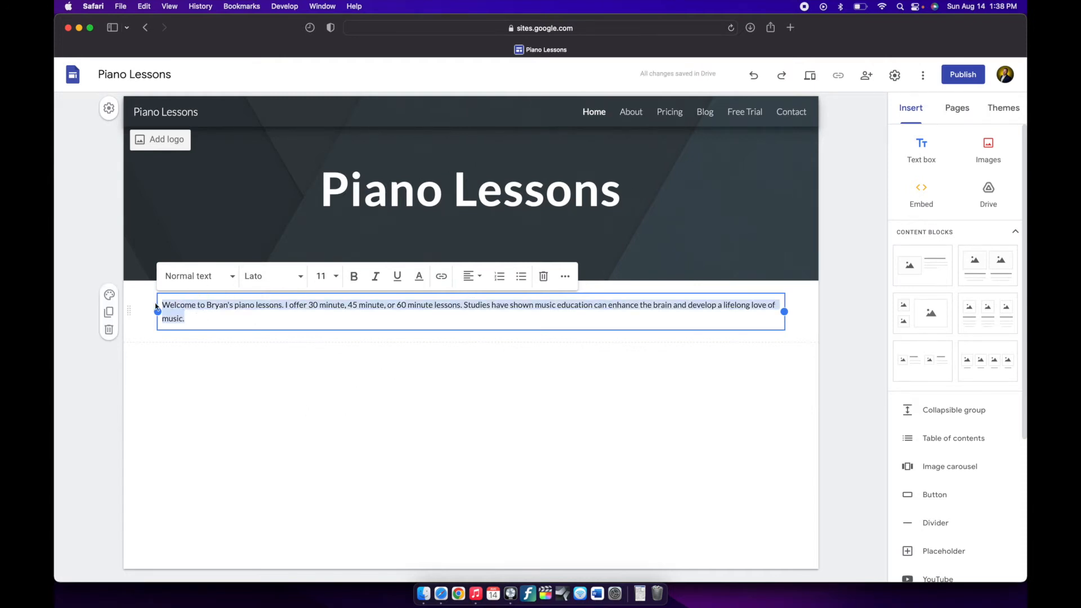
click(261, 281)
click(267, 381)
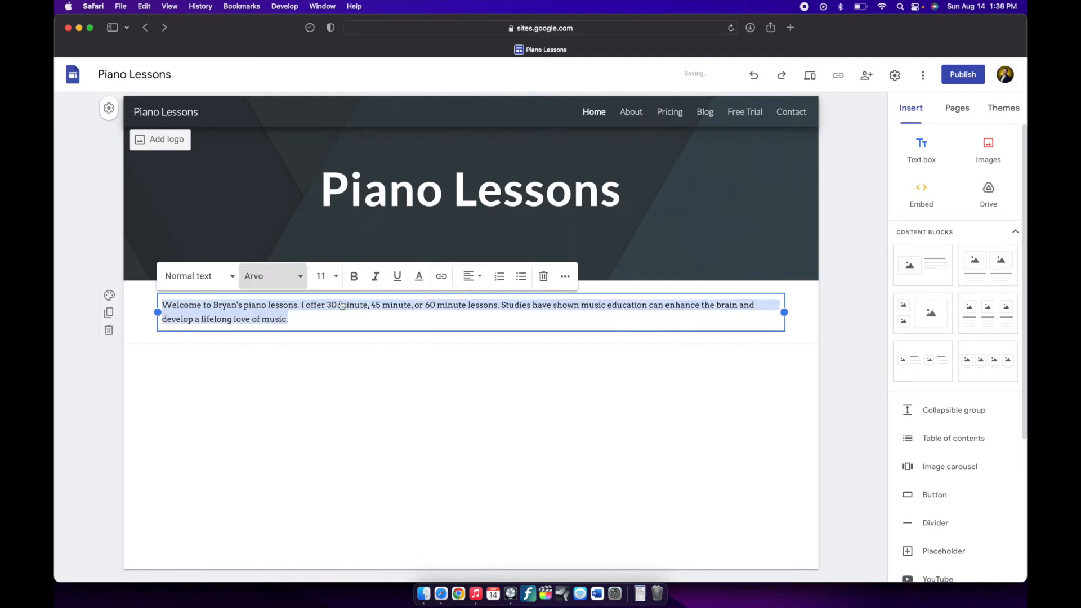
click(326, 276)
click(315, 374)
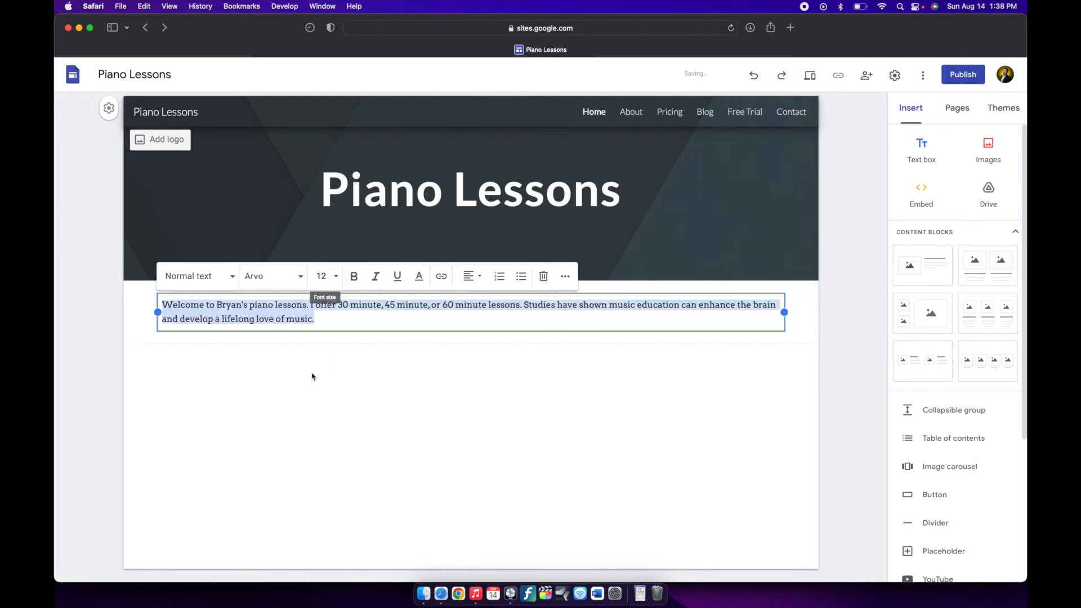
click(201, 285)
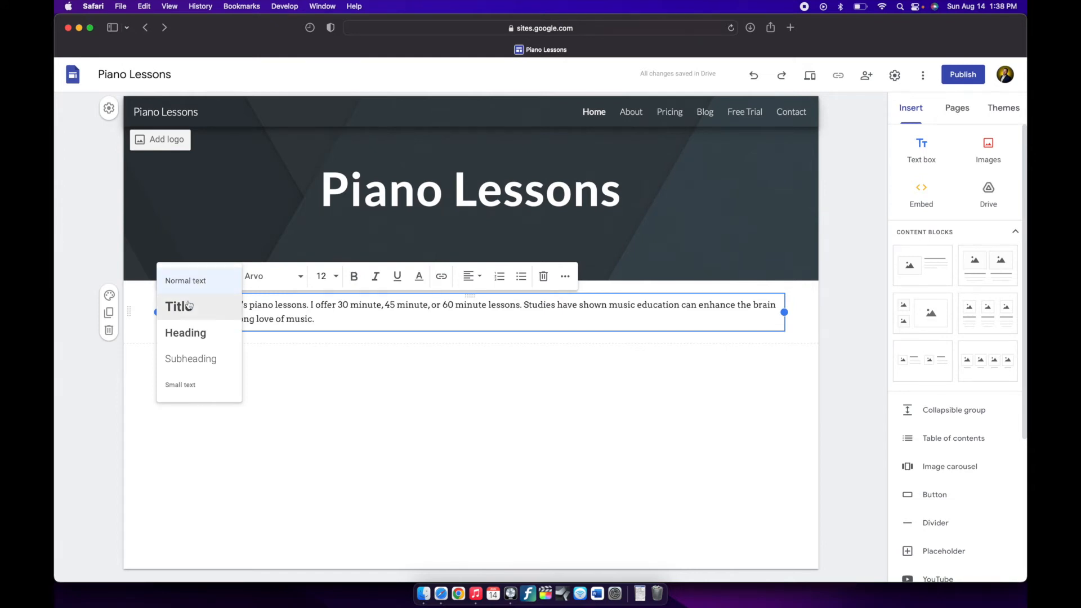
click(299, 321)
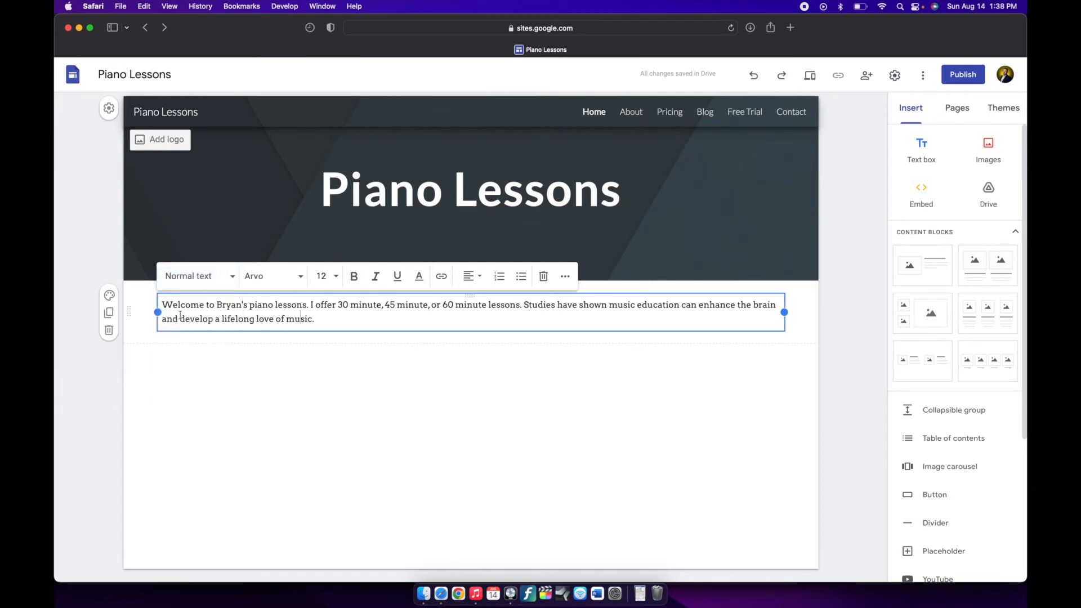
Step: Break the opening word "Welcome" of the paragraph onto its own line and apply the Heading style to it
key(Return)
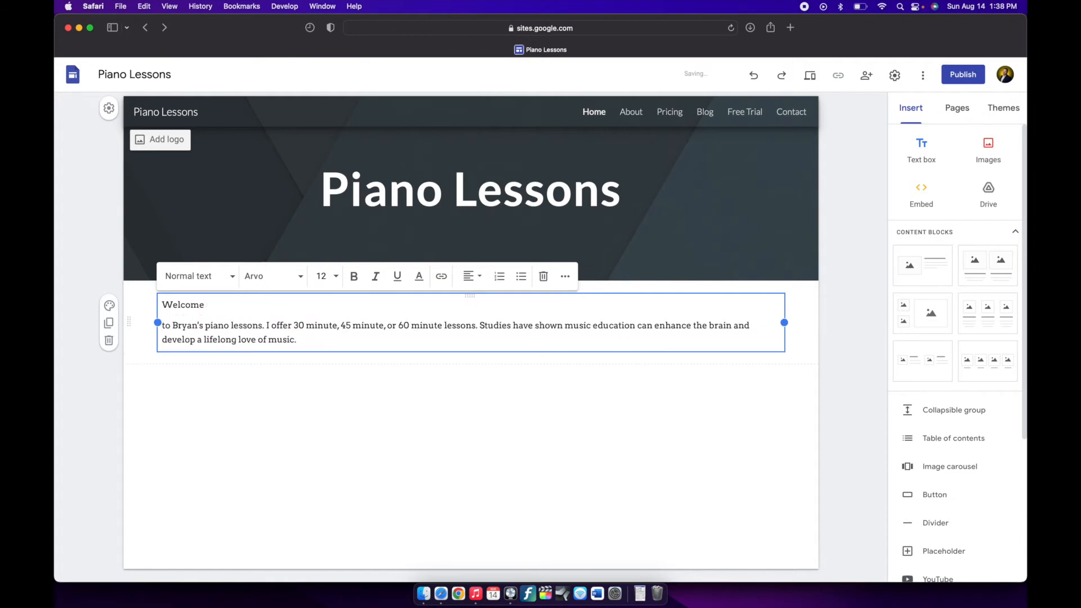
double_click(183, 303)
click(183, 277)
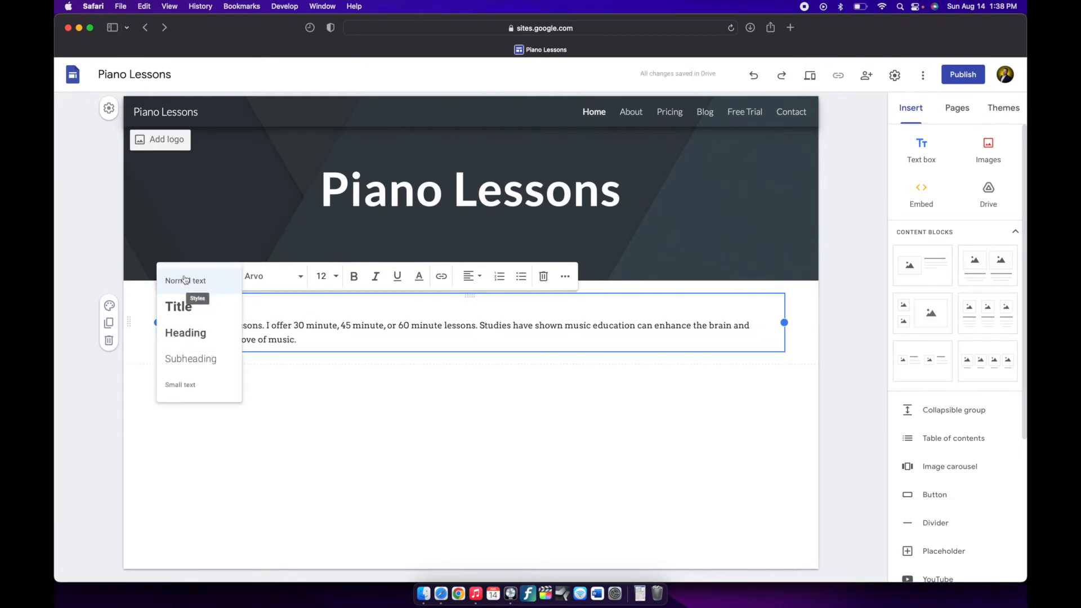
click(202, 333)
click(294, 323)
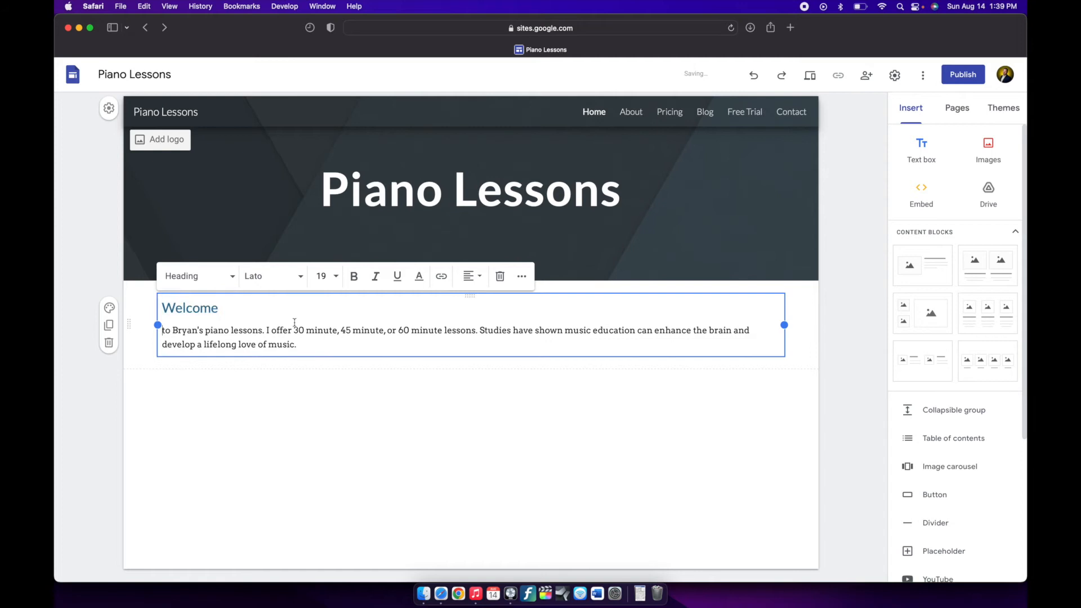
click(86, 254)
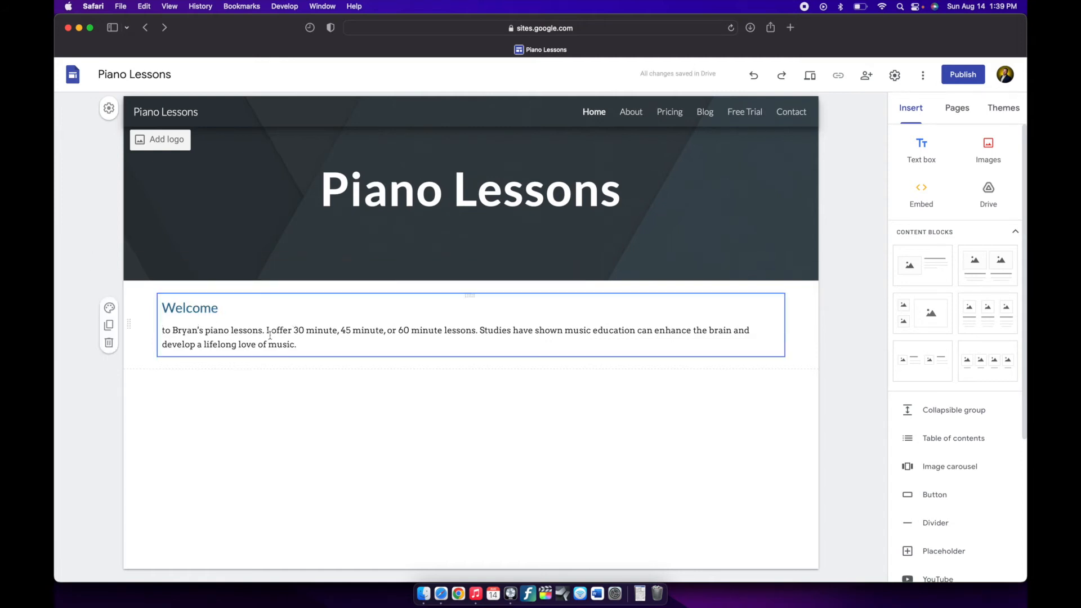
click(316, 343)
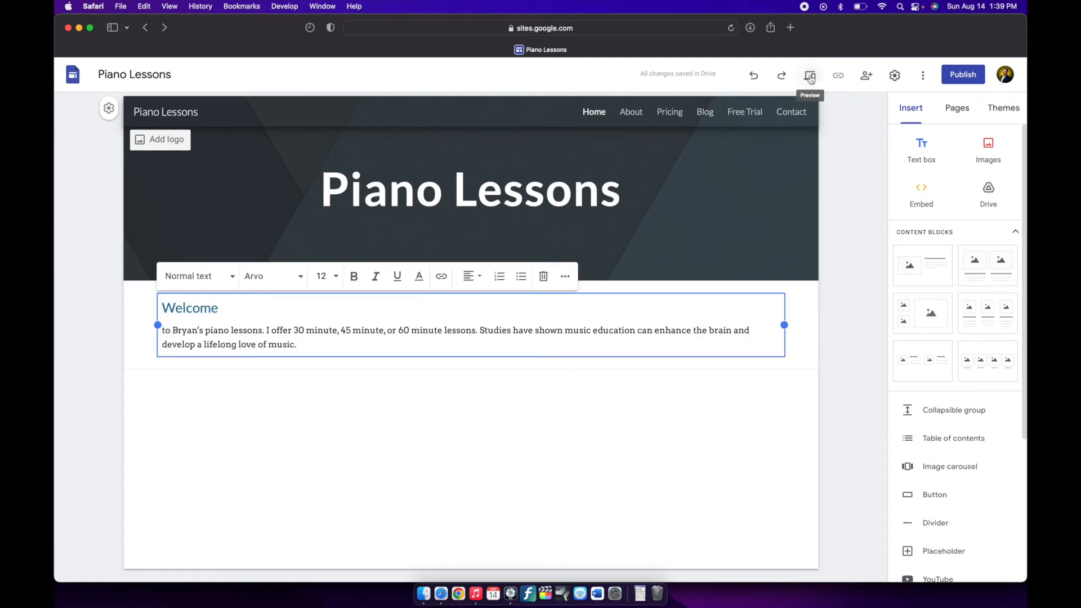
Step: Preview the Home page at phone, tablet and large-screen sizes, and return to editing
click(811, 77)
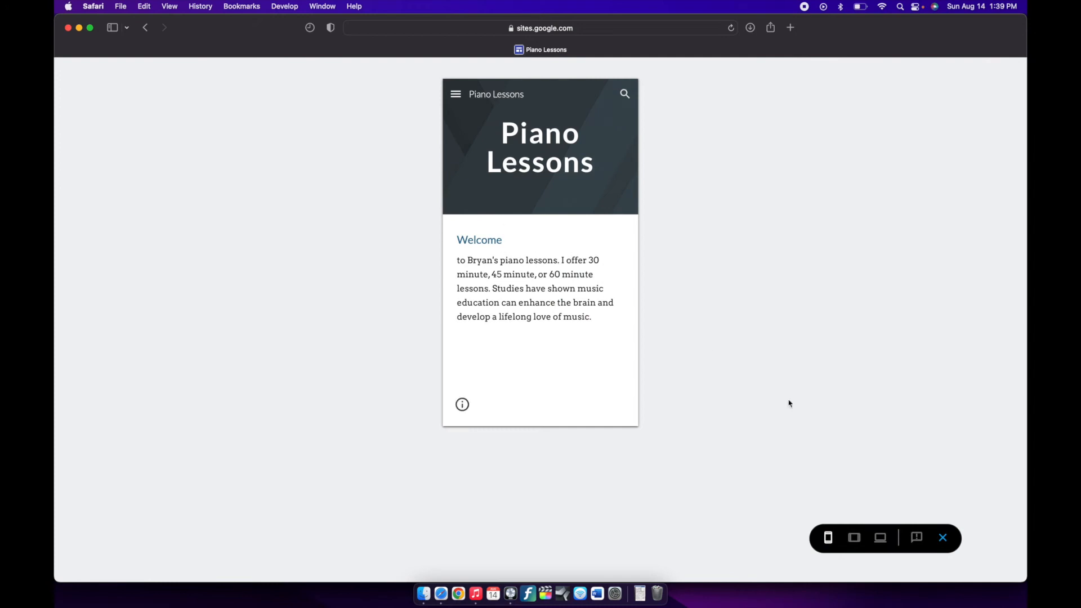
click(854, 538)
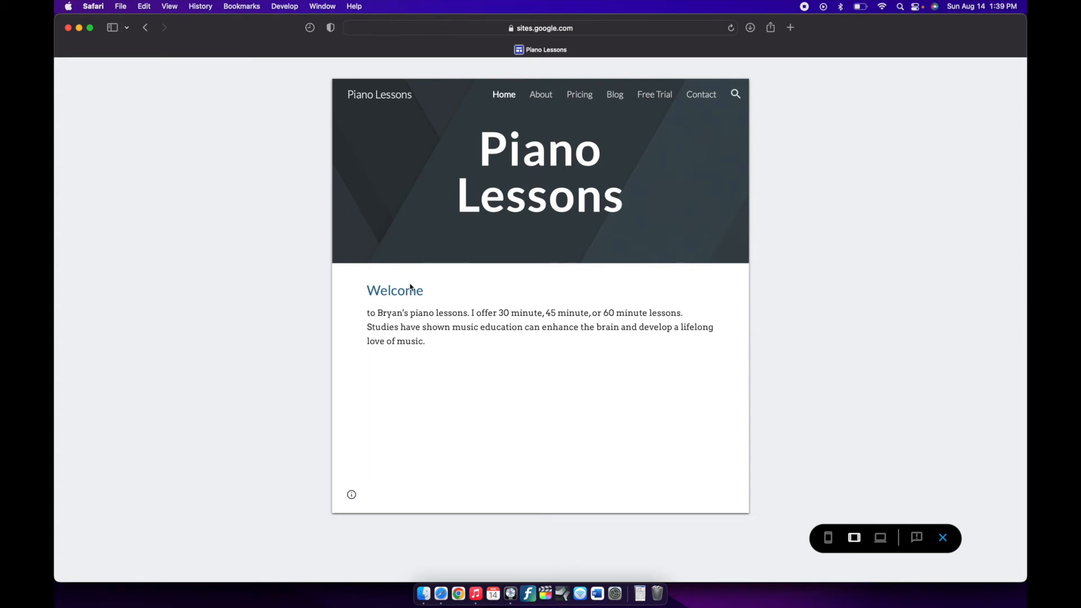
click(880, 538)
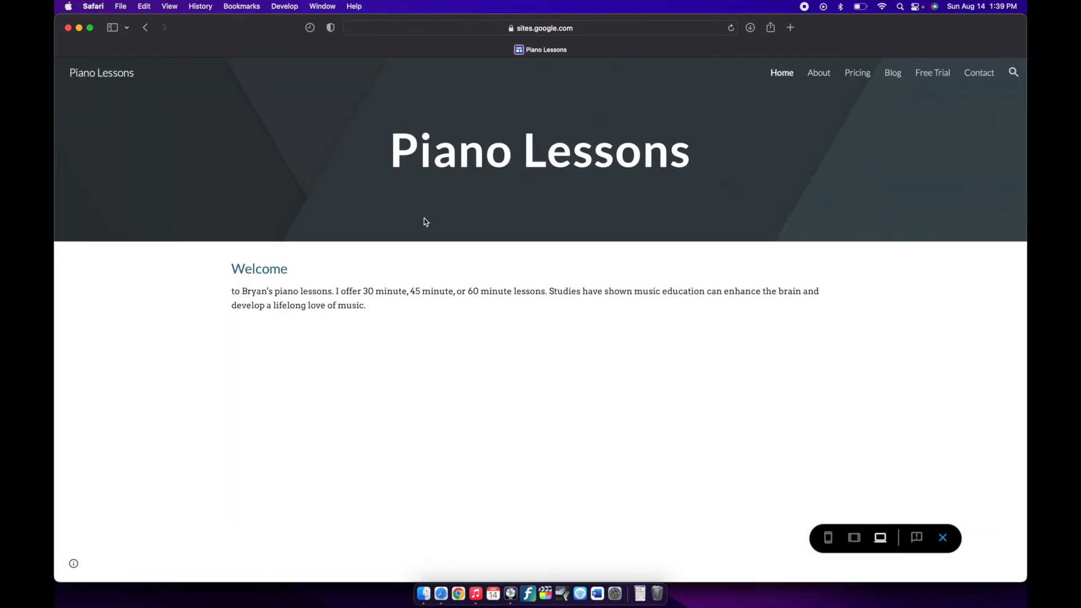
key(Escape)
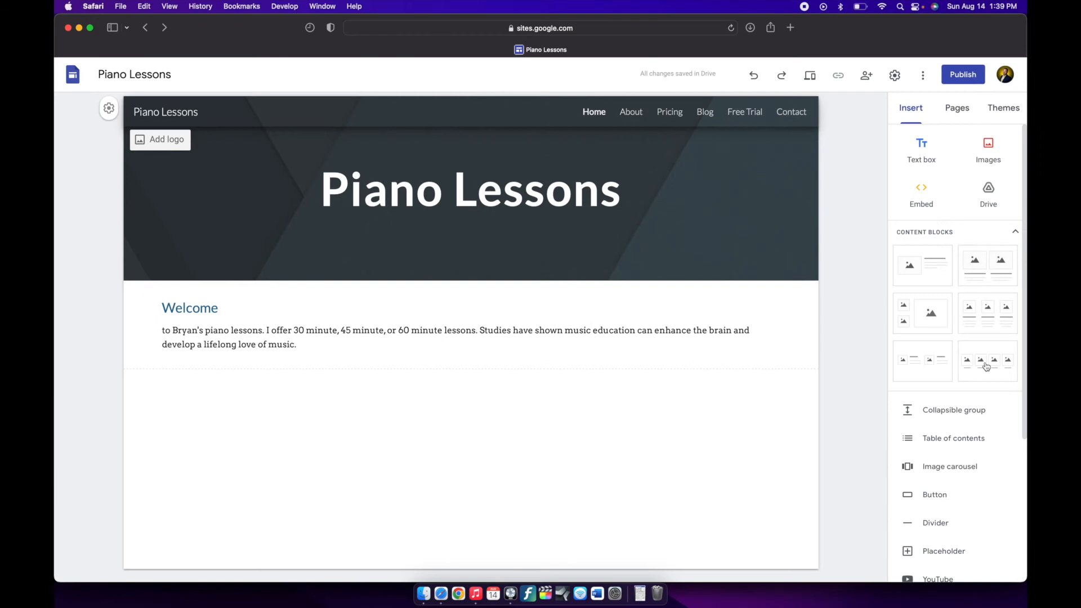
Step: Insert a content block with one image beside text below the welcome paragraph and title it "Welcome Message"
click(937, 275)
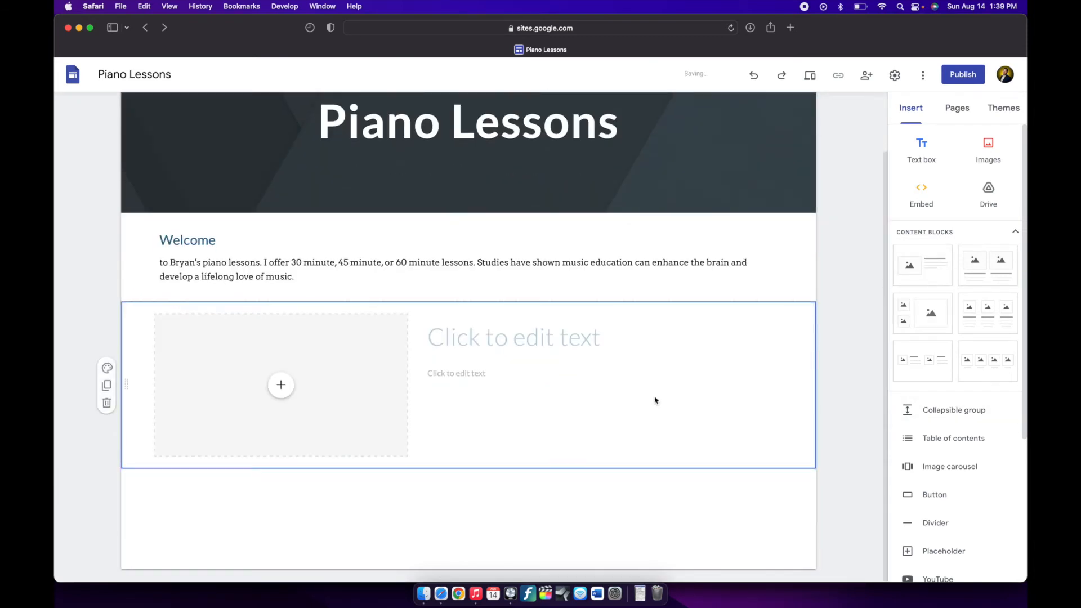
click(519, 343)
text(Welc)
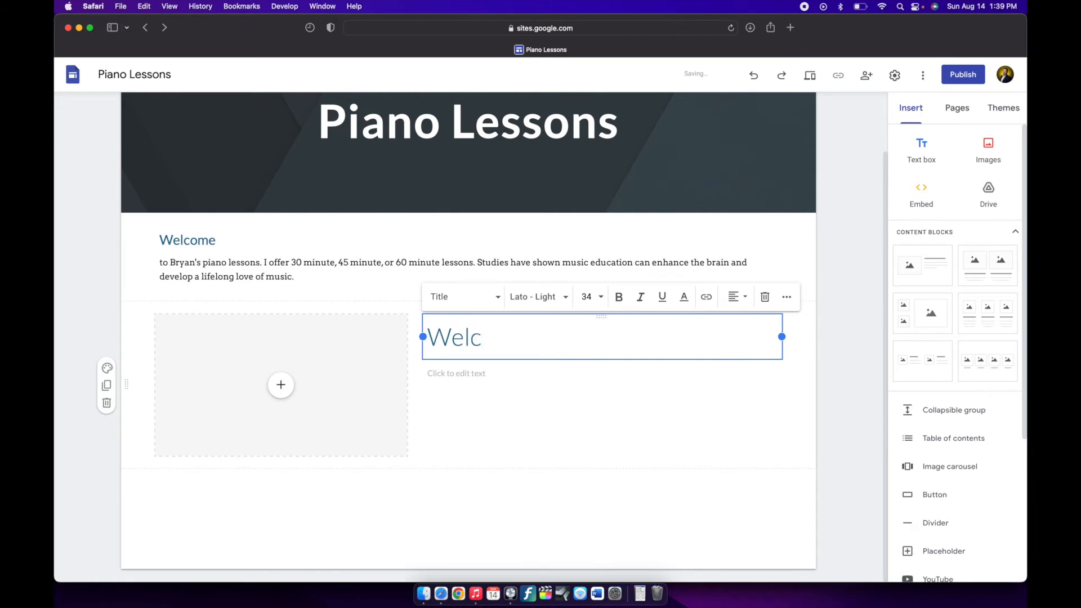
text(ome Message)
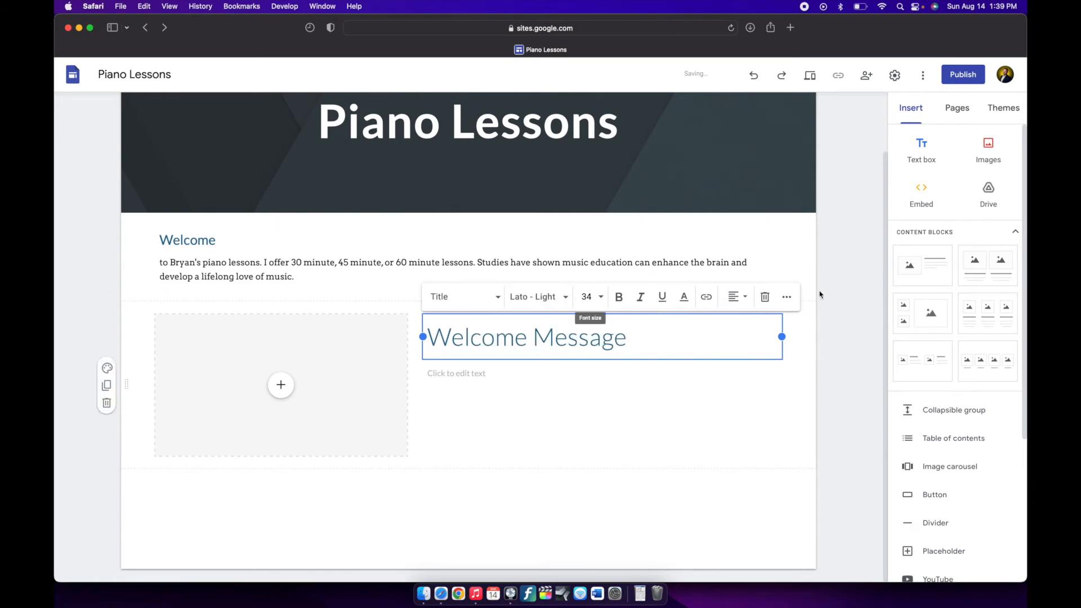
Step: Copy the lesson description from the upper text box into the body text under the "Welcome Message" title
click(311, 271)
drag(302, 276, 158, 262)
click(462, 374)
key(super+v)
Step: Fill the block's media placeholder with the YouTube video "Disney Intro Theme | BEGINNER PIANO TUTORIAL", found by searching for "piano"
click(282, 385)
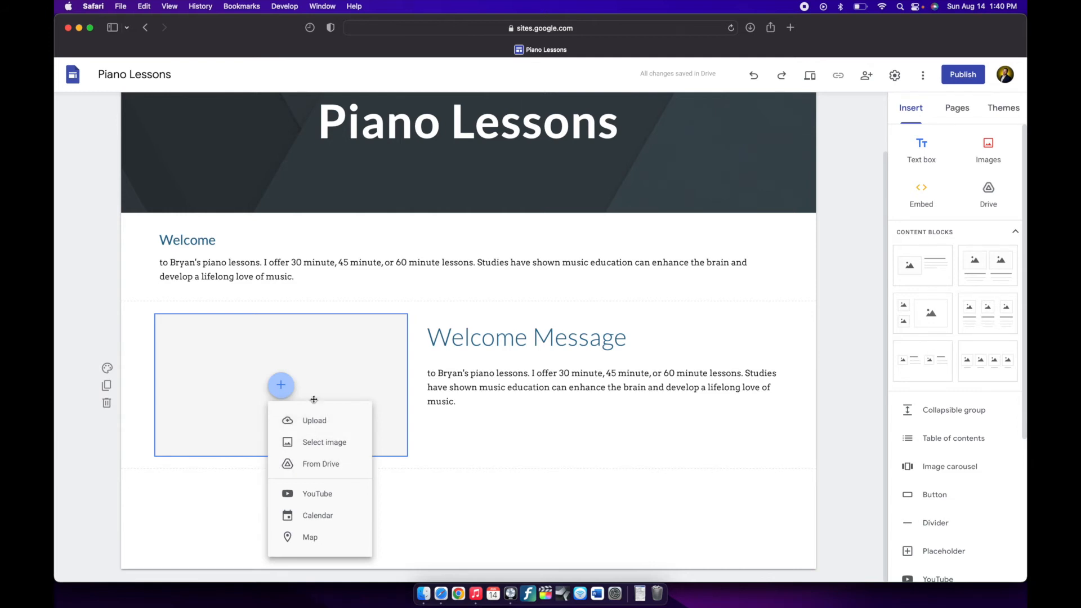
click(320, 499)
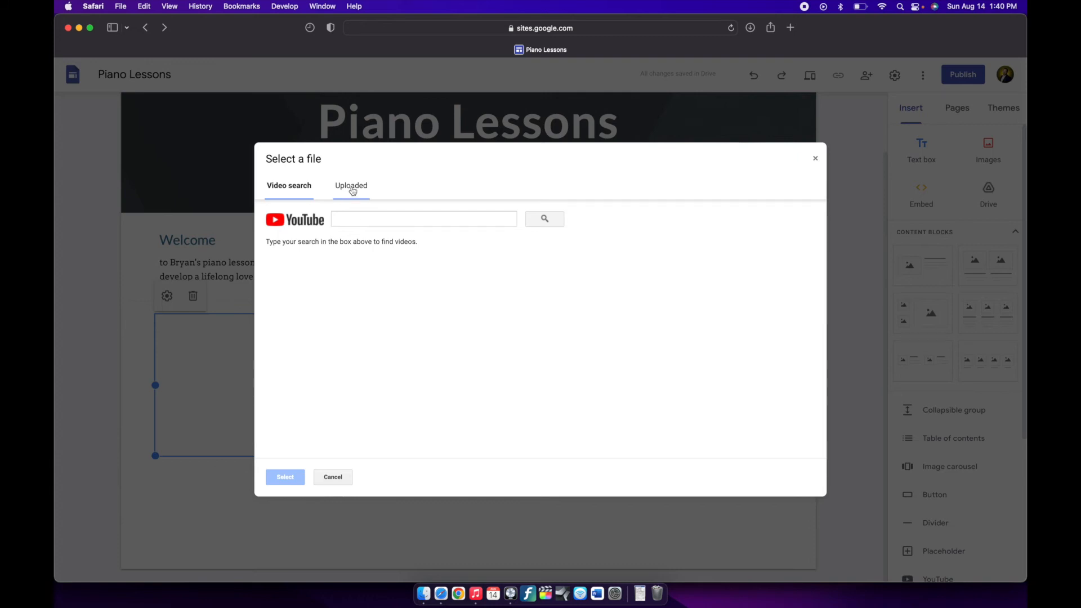
click(359, 219)
text(piano)
key(Return)
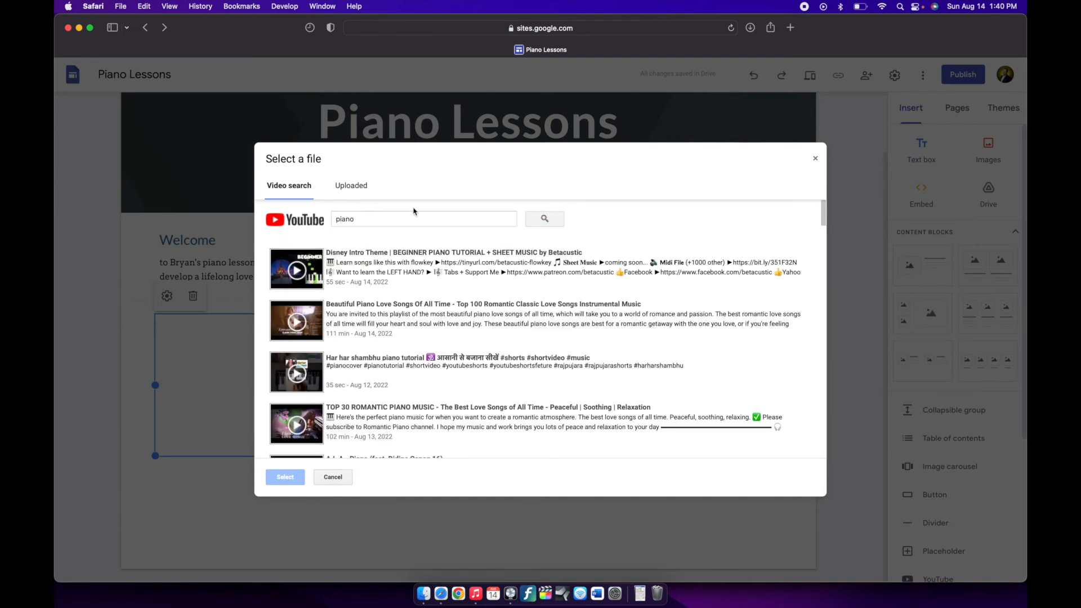
click(398, 254)
click(285, 477)
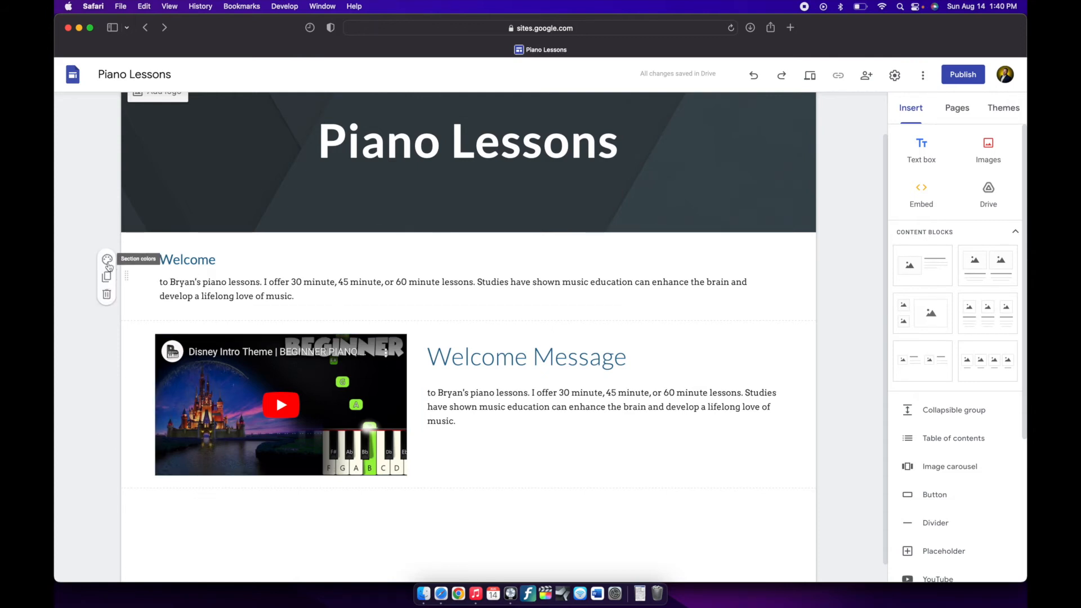
Step: Check the section colour styles of the original Welcome text section, keeping Style 1, and remove that section above the video block
click(108, 260)
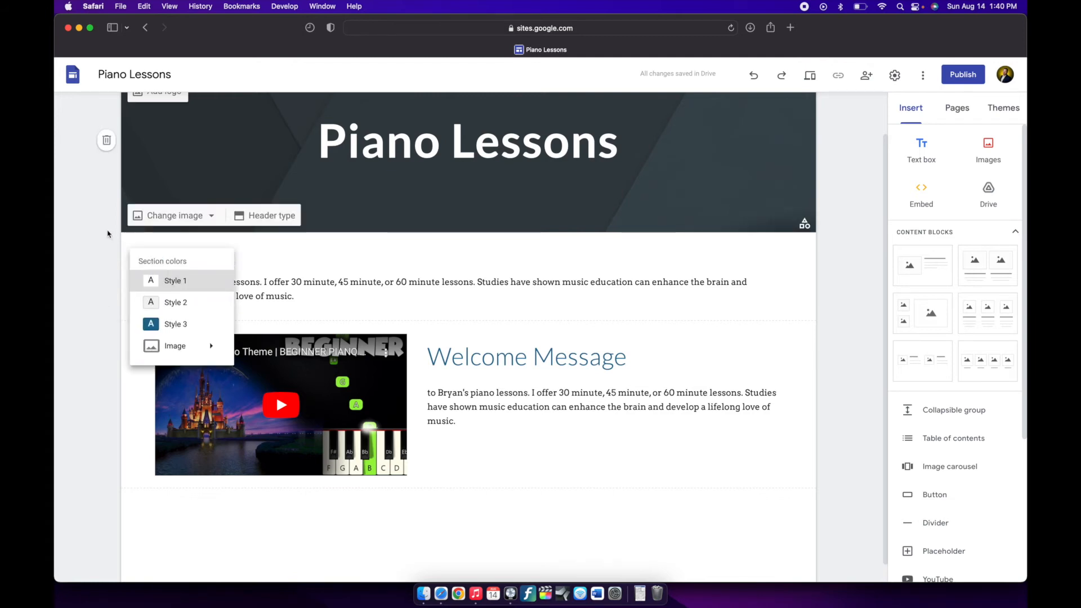
click(179, 276)
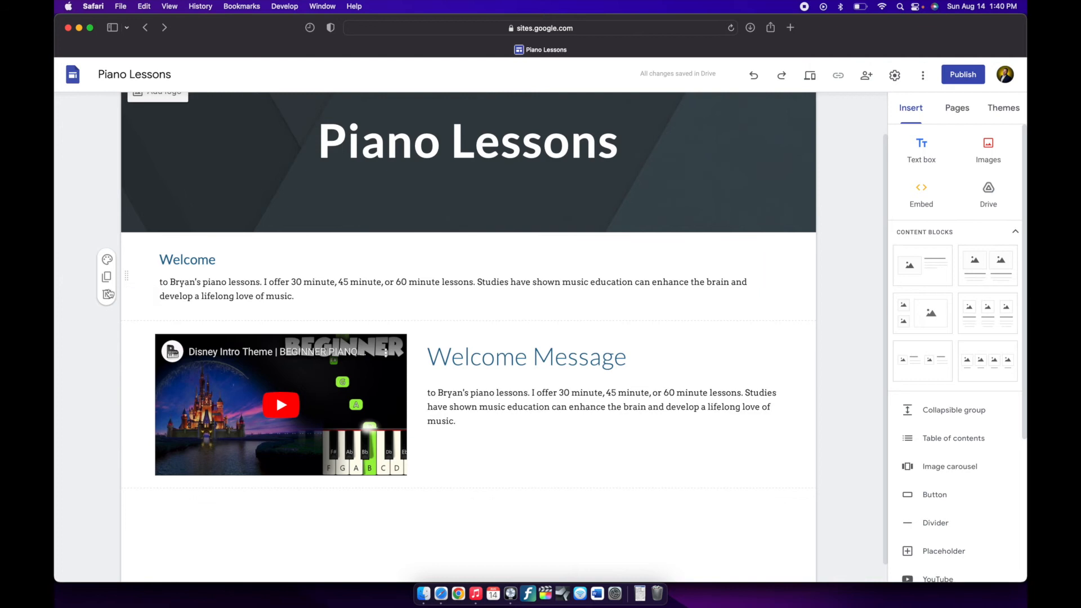
mouse_move(128, 279)
mouse_down()
mouse_move(128, 519)
mouse_move(137, 286)
mouse_up()
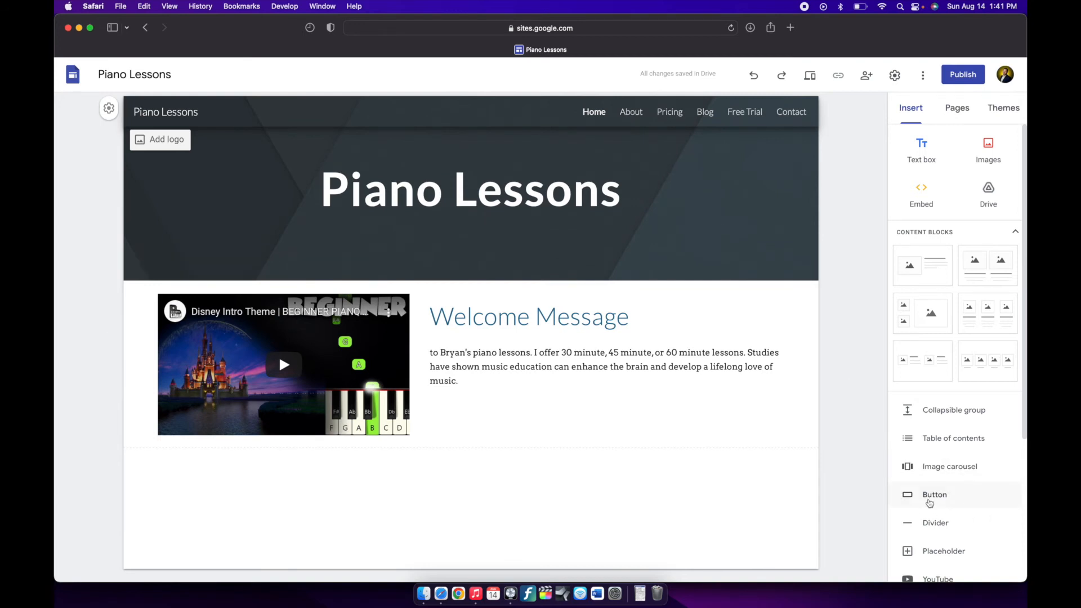
Step: Insert a button named "About" that links to the site's About page, below the video block
click(930, 496)
text(About)
click(463, 344)
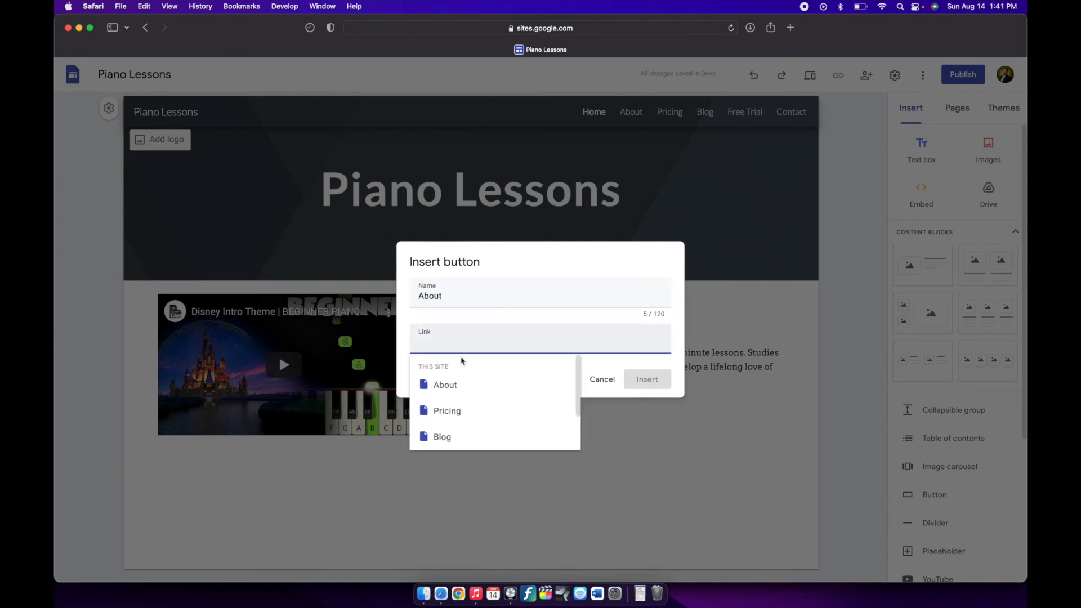
click(442, 385)
click(647, 379)
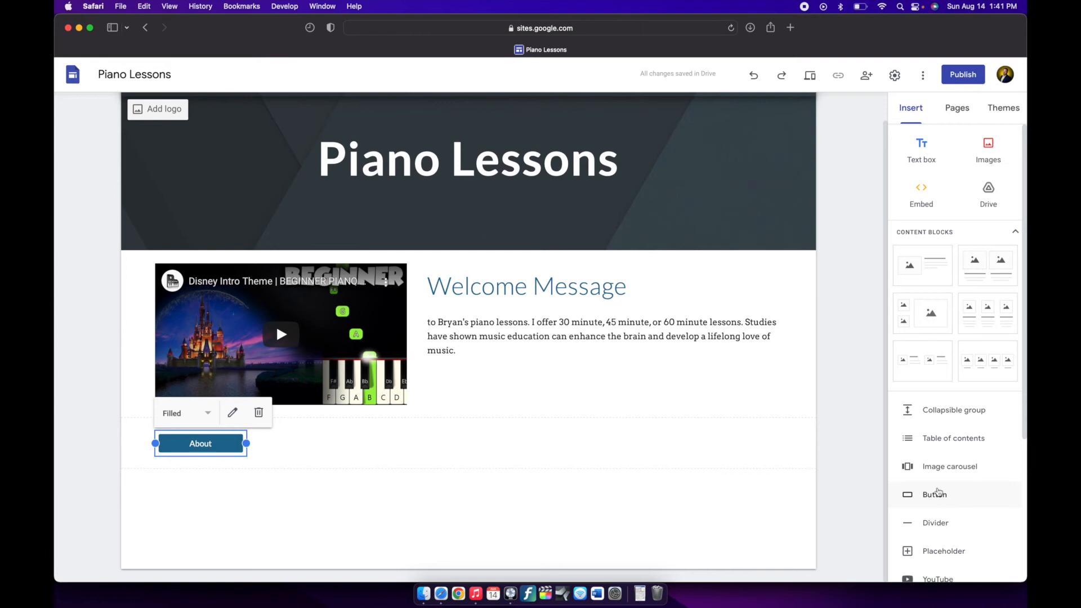
Step: Add Pricing and Blog buttons and line them up in one row beside the About button
click(938, 493)
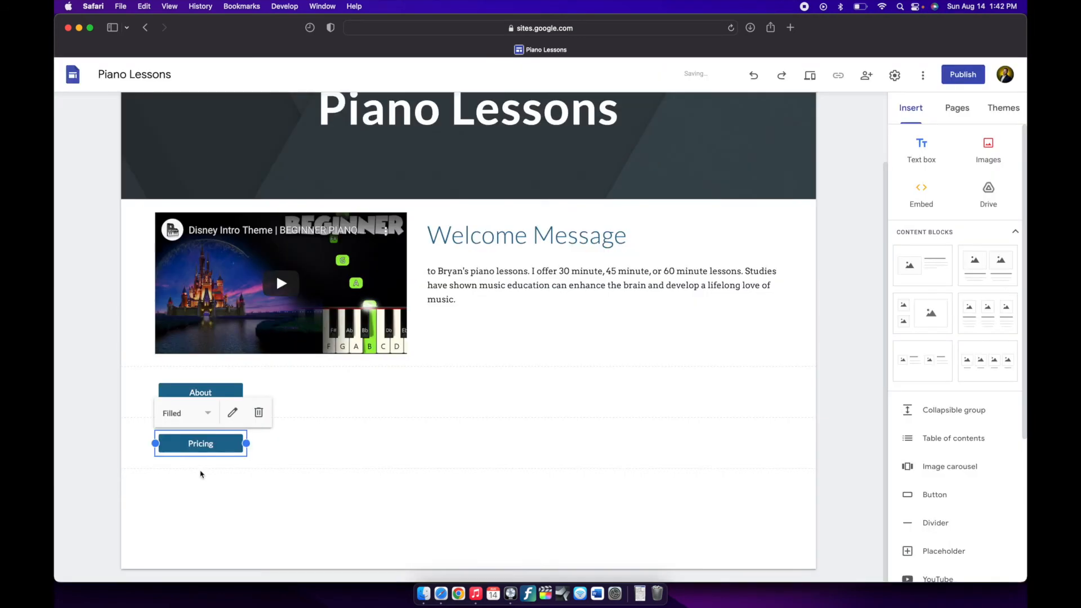
click(198, 479)
click(200, 444)
drag(200, 444, 293, 391)
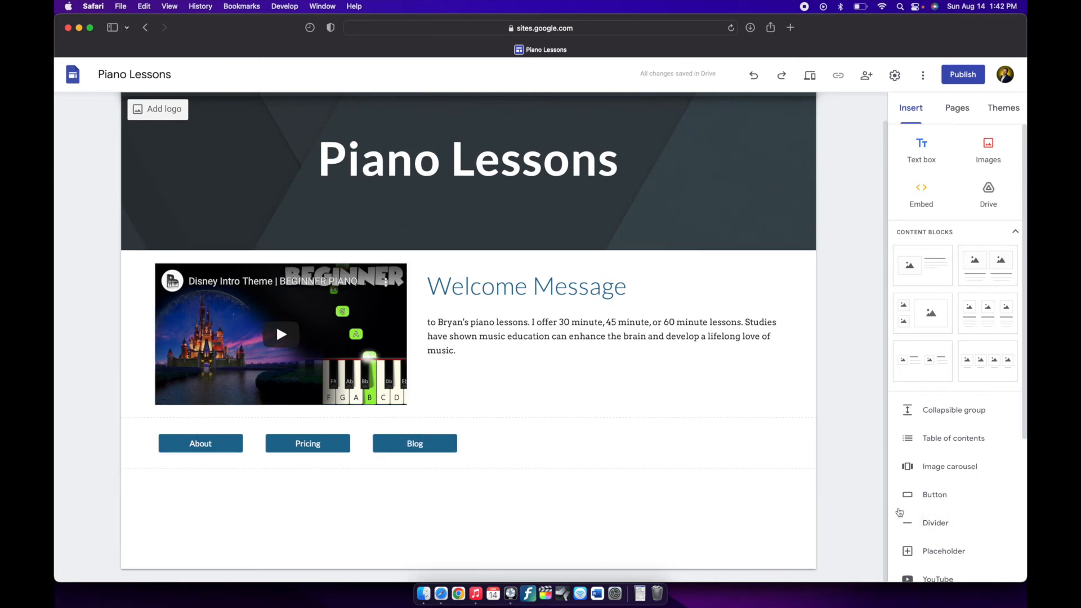
Step: Insert a divider, move it between the video block and the row of buttons, and preview the page
click(943, 523)
click(409, 533)
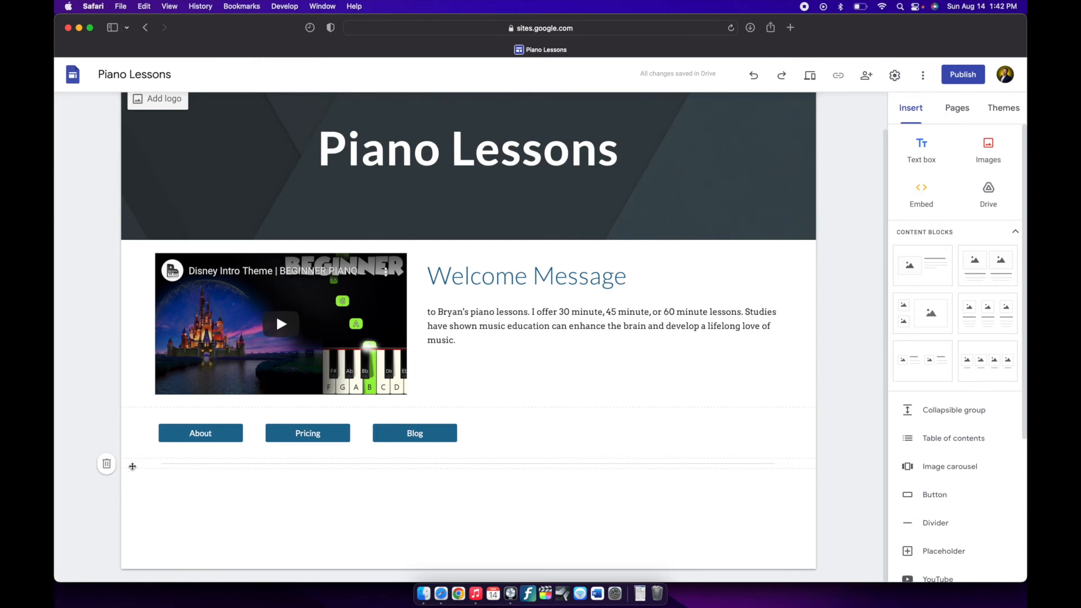
drag(145, 465, 174, 415)
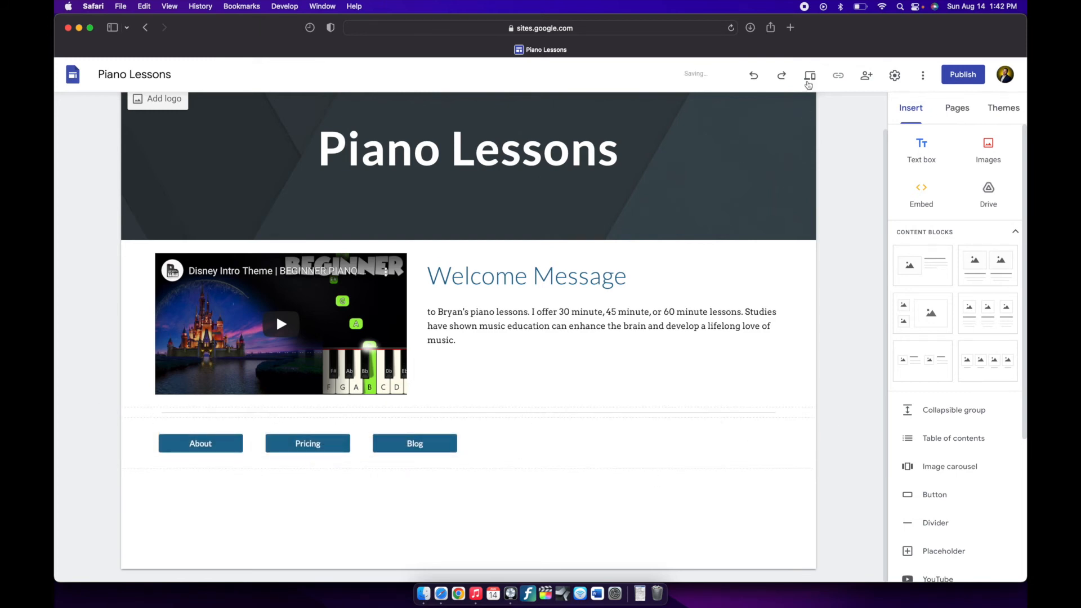
click(809, 77)
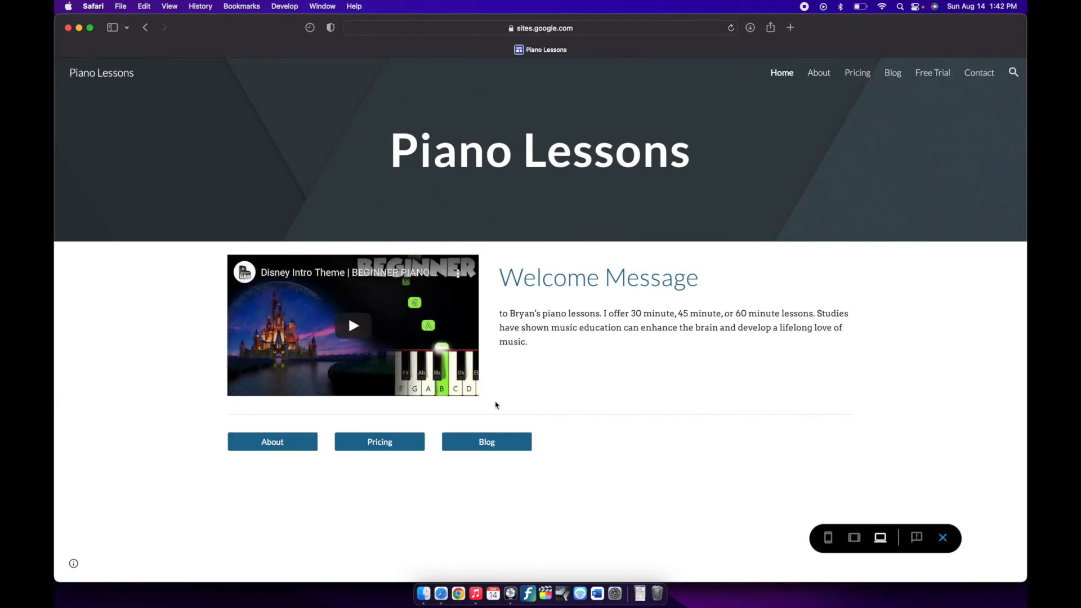
click(942, 538)
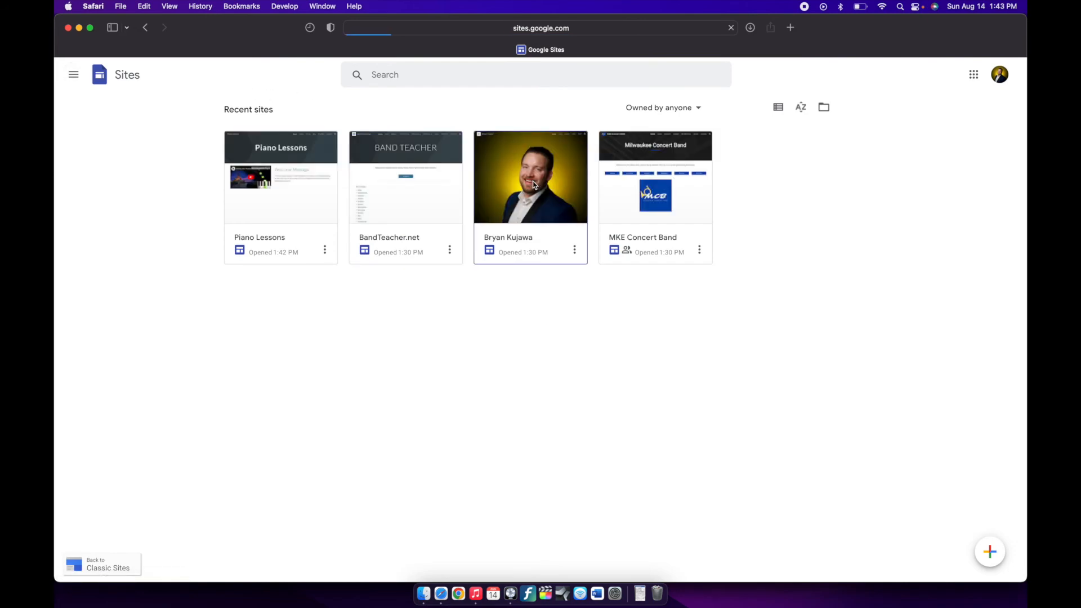
Step: Open the teacher's personal site as an example and examine its collapsible groups, expanding Band Arrangements and Piano Compositions
click(535, 186)
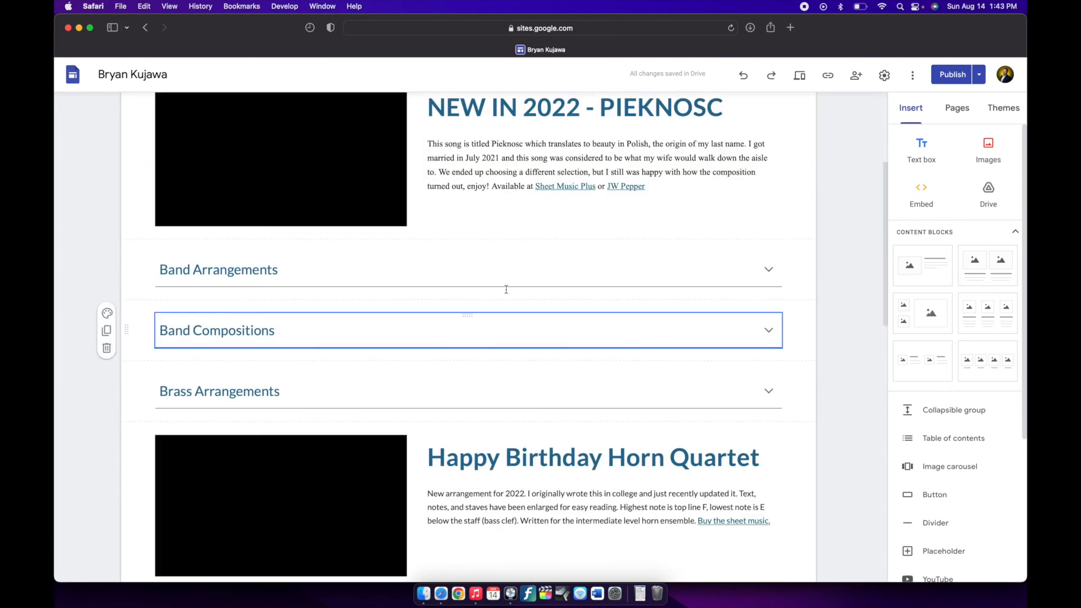
scroll(539, 287, down, 4)
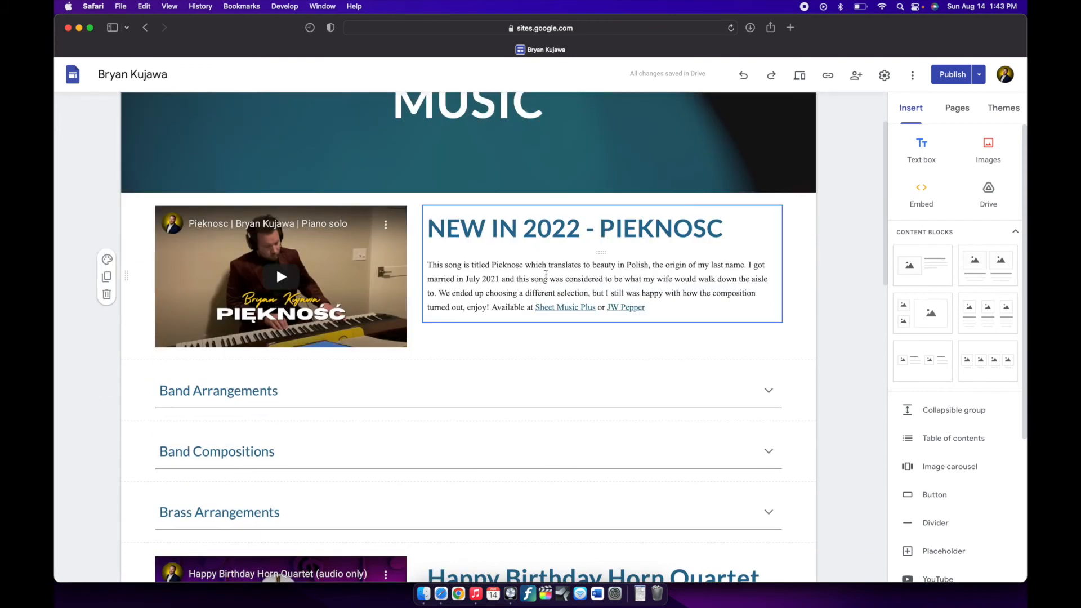
click(770, 370)
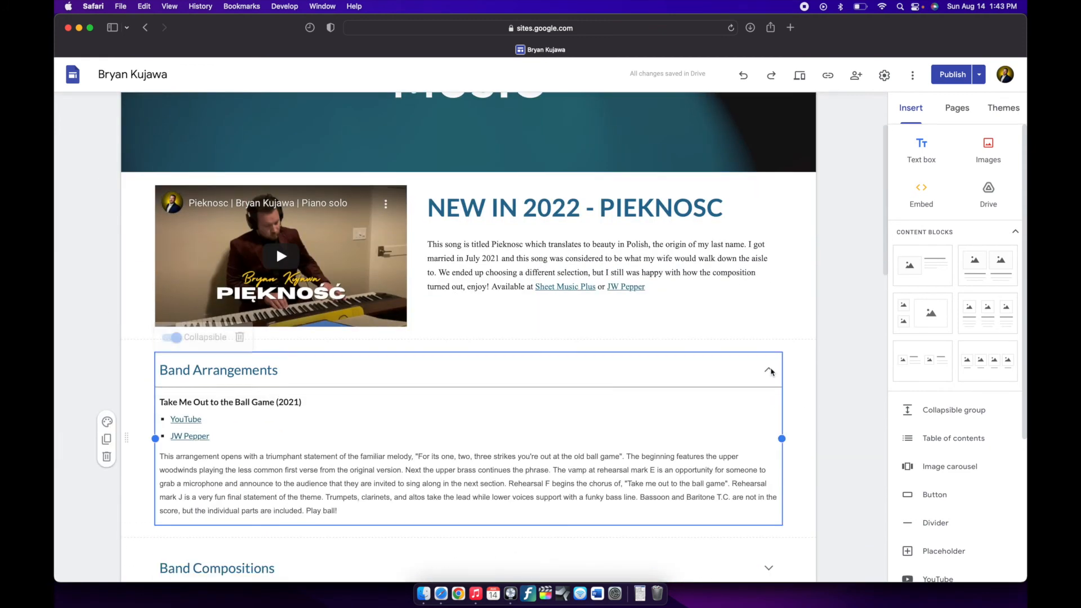
scroll(774, 372, down, 10)
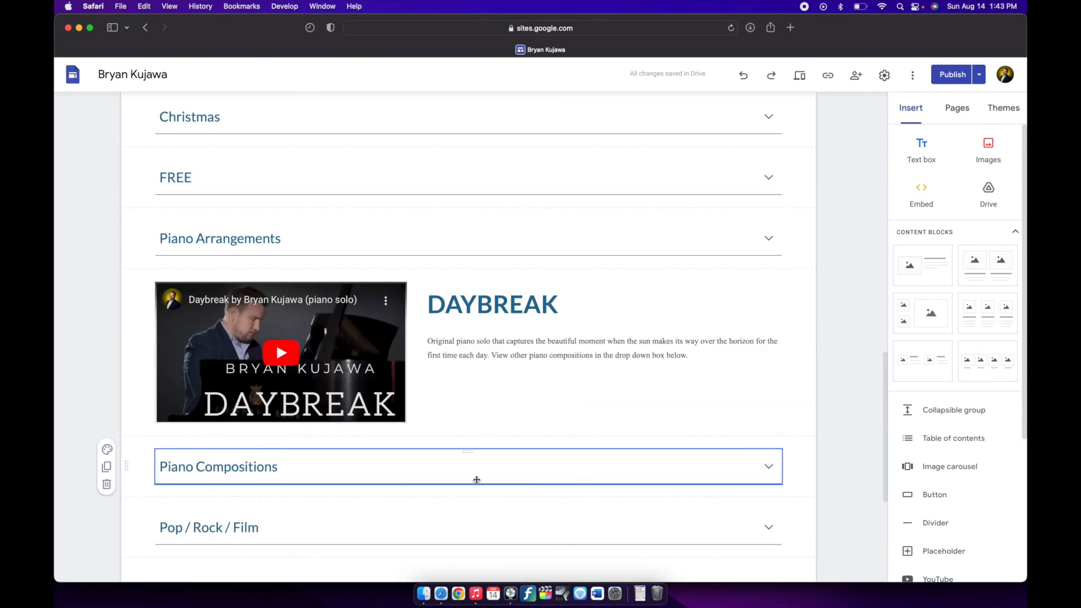
scroll(769, 473, down, 3)
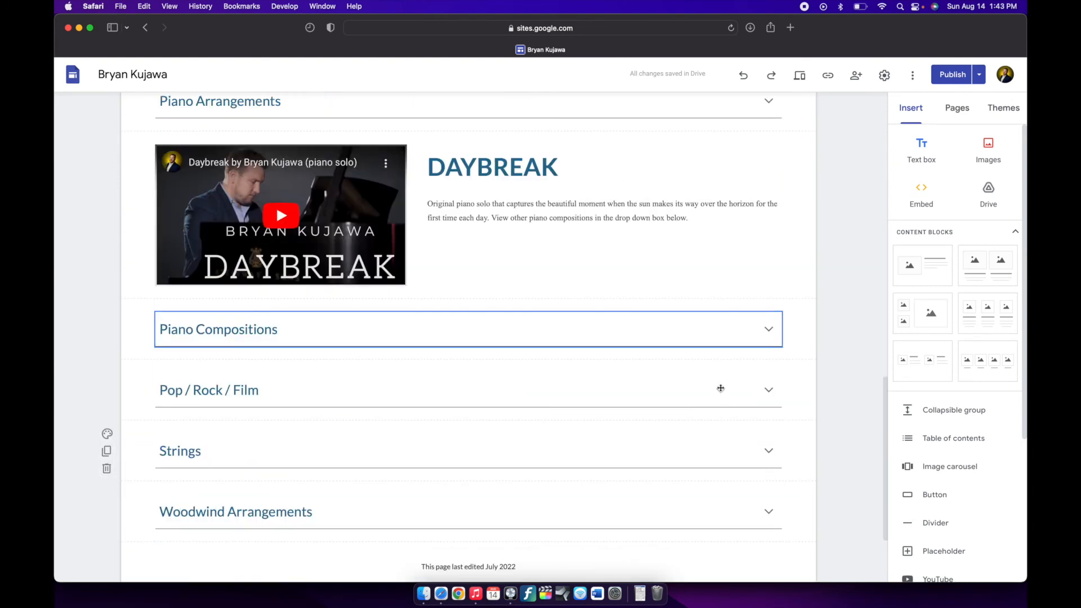
click(769, 330)
scroll(239, 307, up, 10)
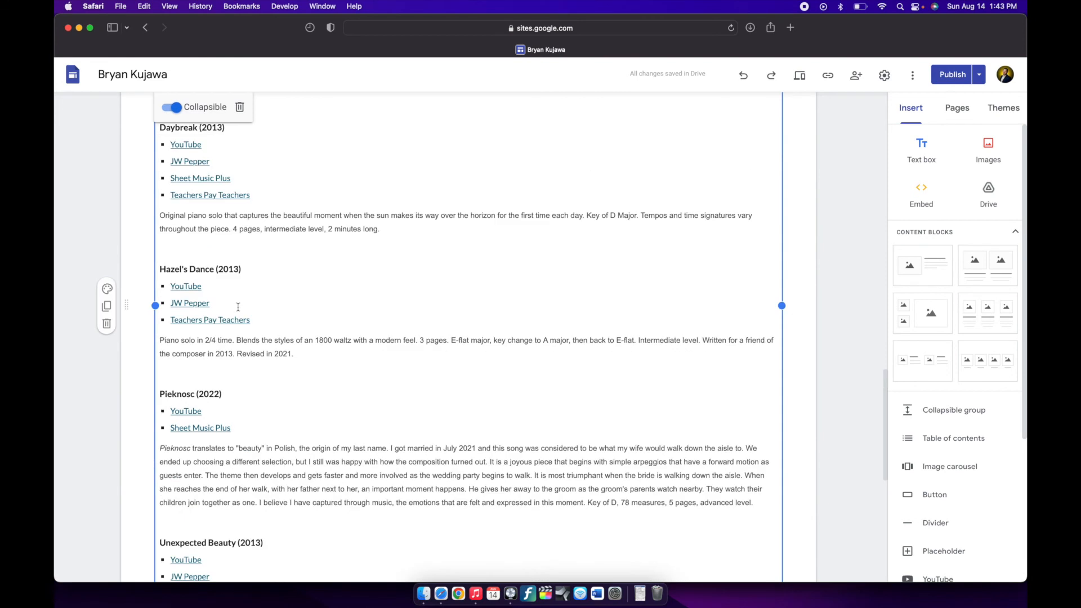
scroll(238, 307, down, 8)
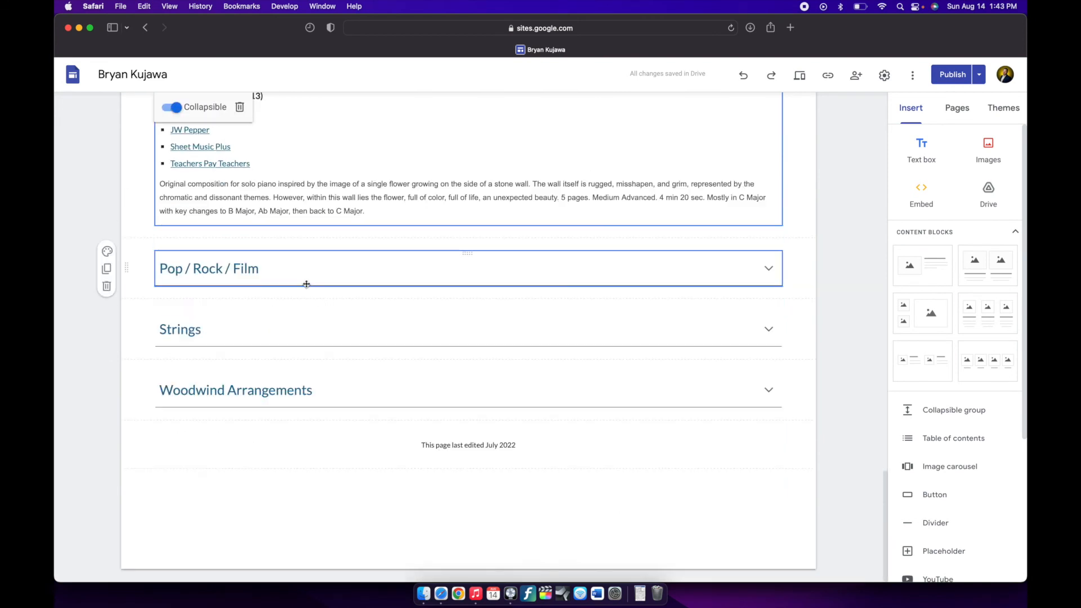
scroll(306, 284, up, 20)
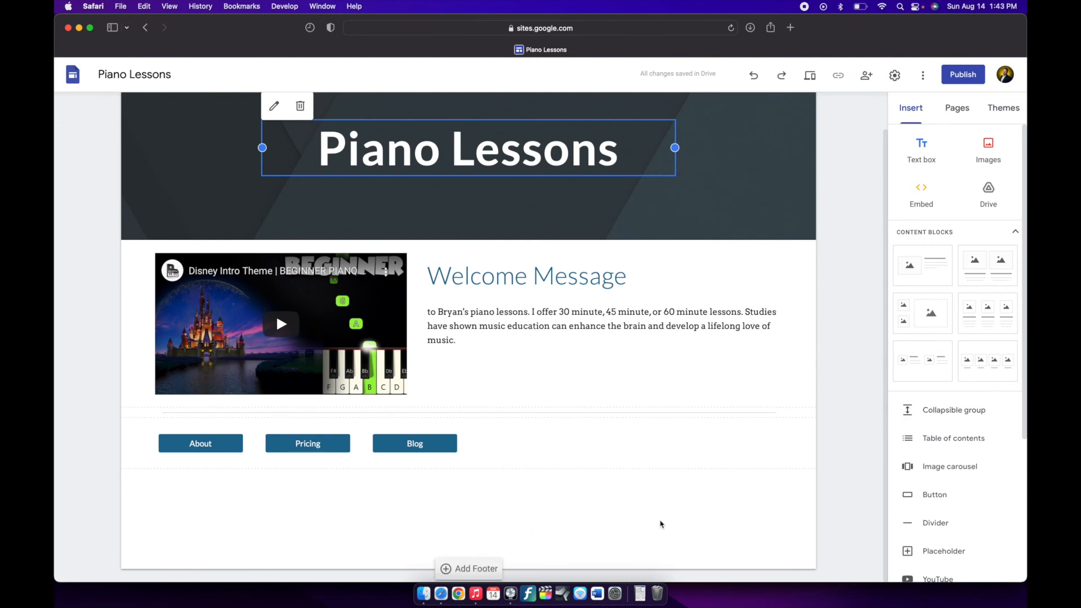
Step: Insert a text box reading "FAQ" and place it below the row of page-link buttons
click(918, 160)
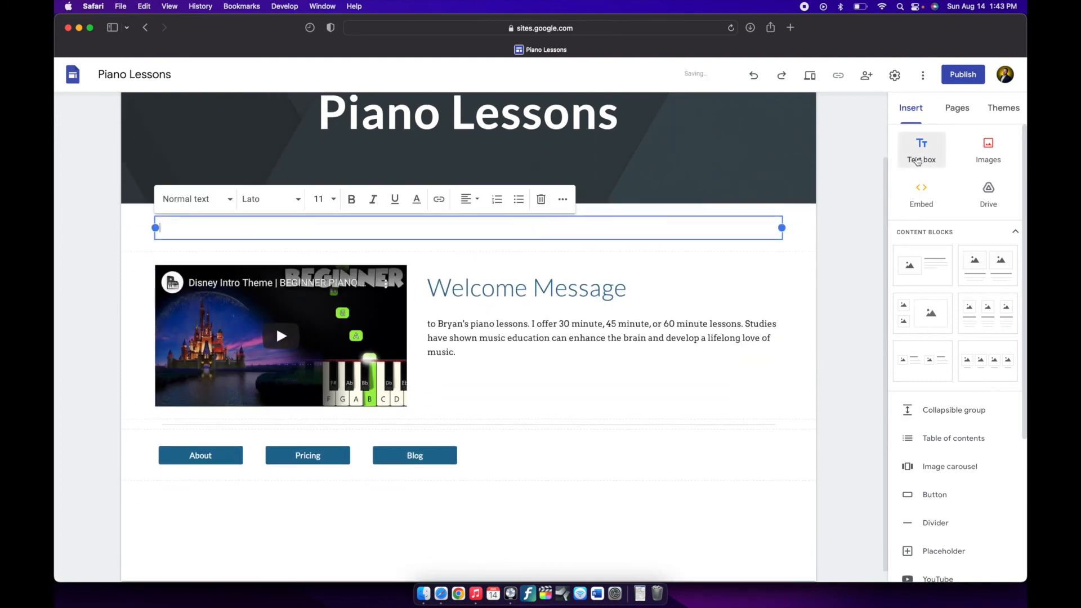
drag(130, 228, 133, 501)
click(196, 463)
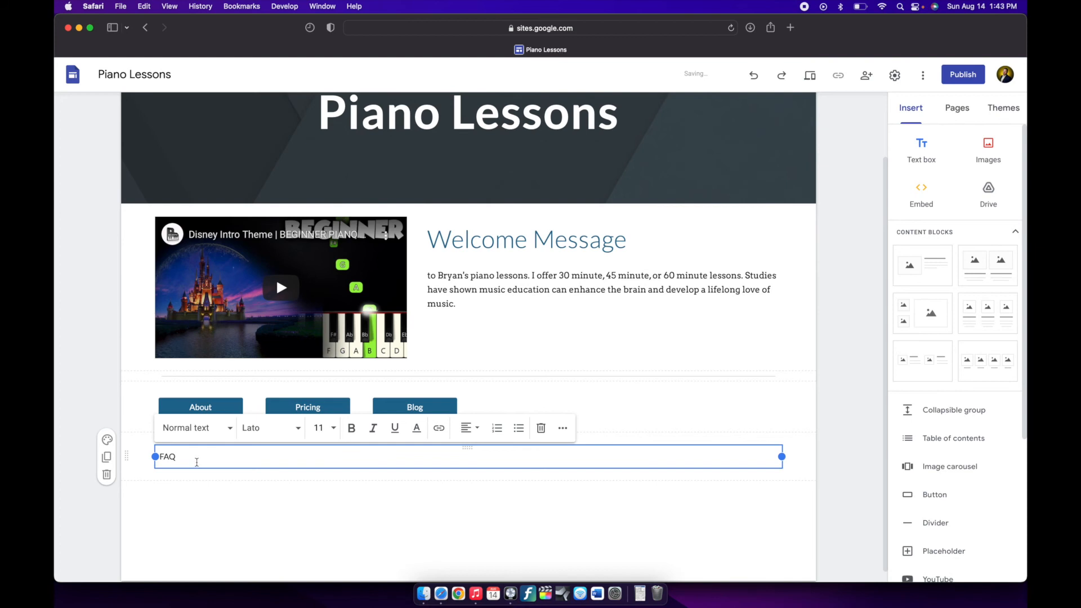
click(208, 523)
Step: Insert a collapsible group headed "How long are the lessons" with the answer "We offer 30 to 60 minute piano lessons"
click(944, 421)
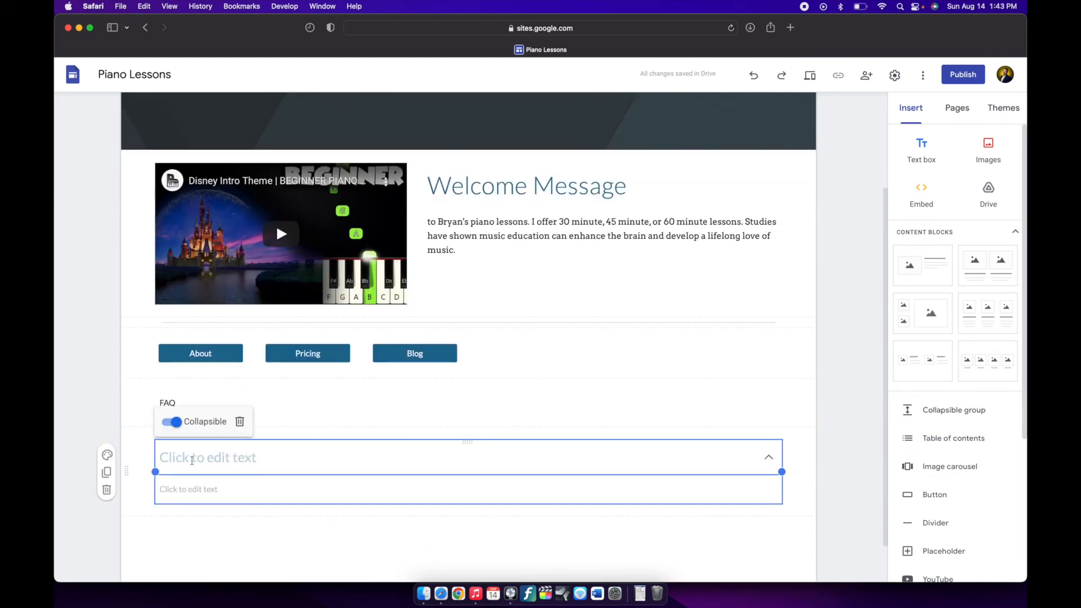
click(197, 458)
text(How long are the lessons)
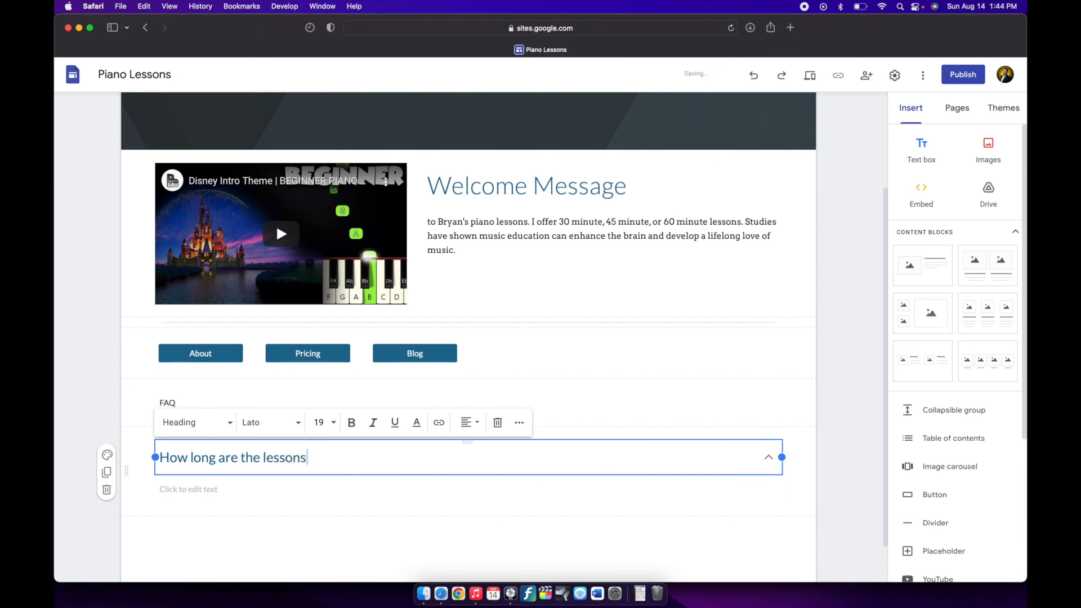
key(Return)
text(We offer 30 to 60 minute piano lessons)
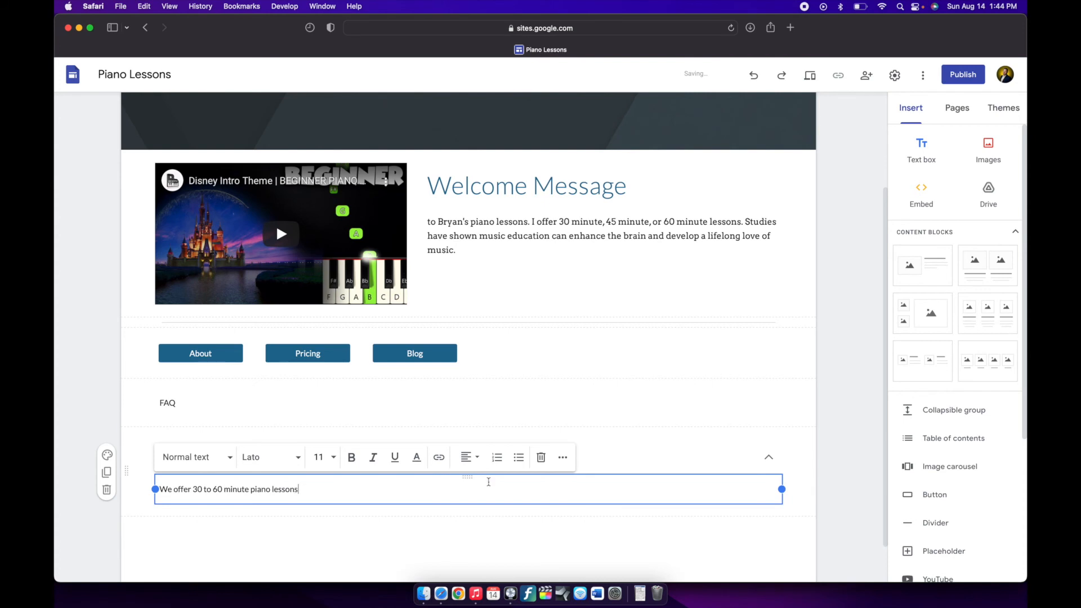
click(857, 454)
Step: Format the FAQ text in the Title style and make it bold
click(169, 402)
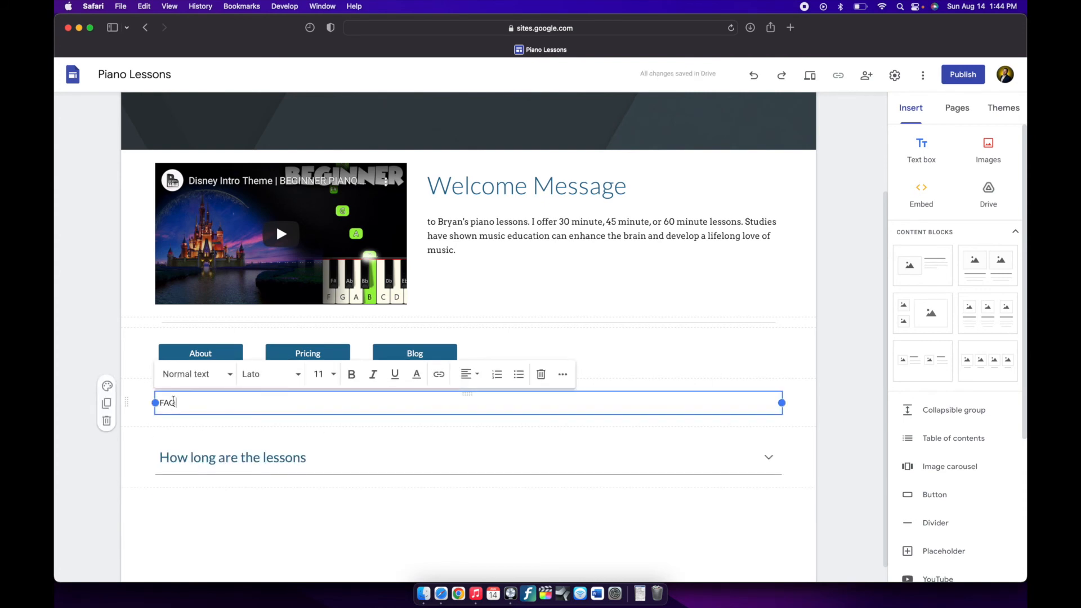
double_click(168, 403)
click(194, 374)
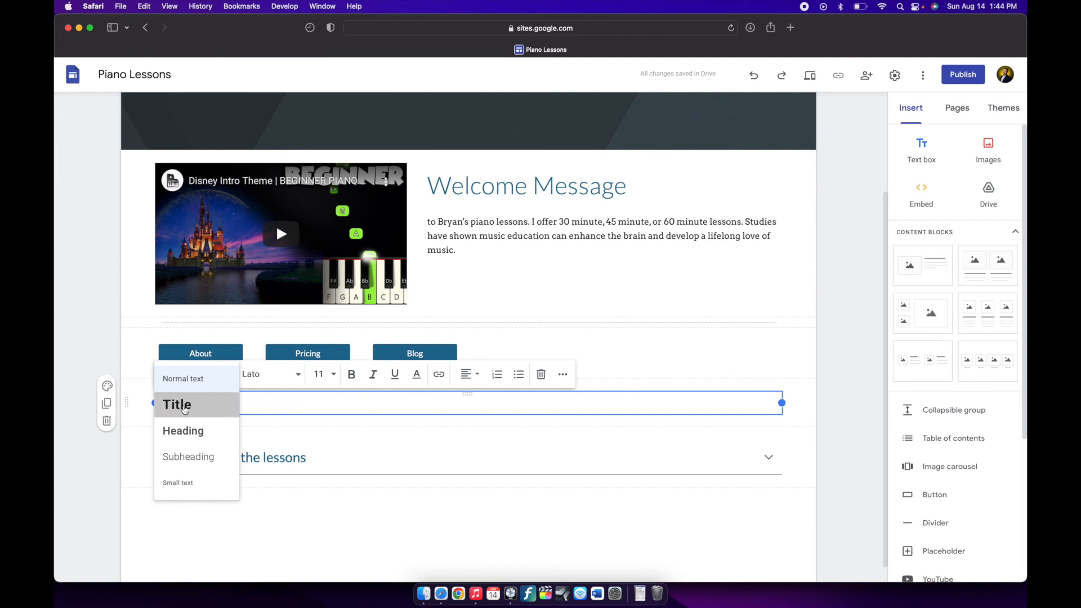
click(172, 406)
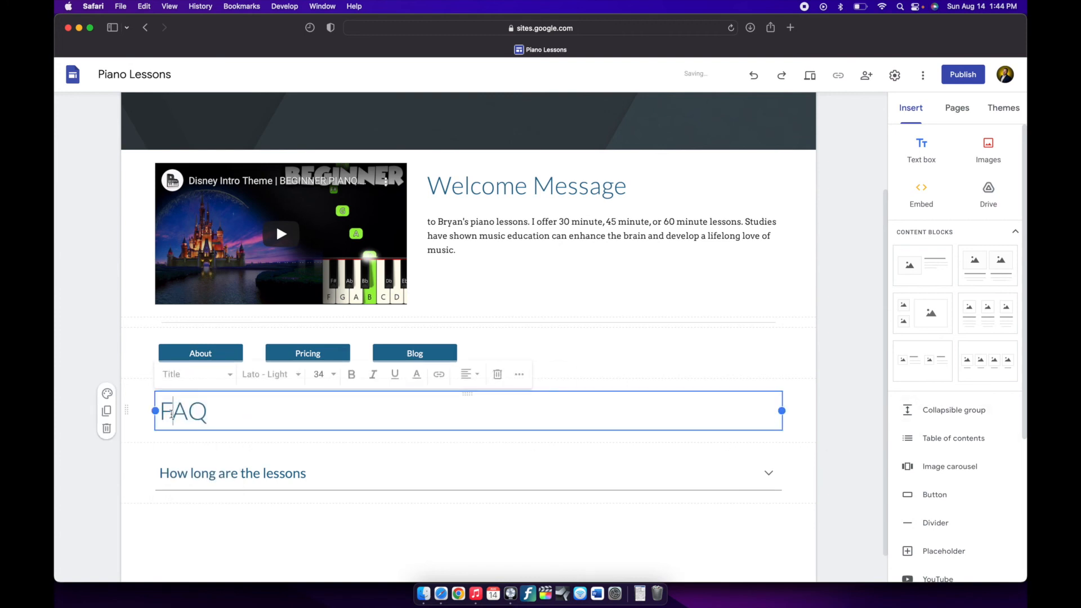
key(super+b)
Step: Preview the page and check how the FAQ question expands and collapses
click(809, 75)
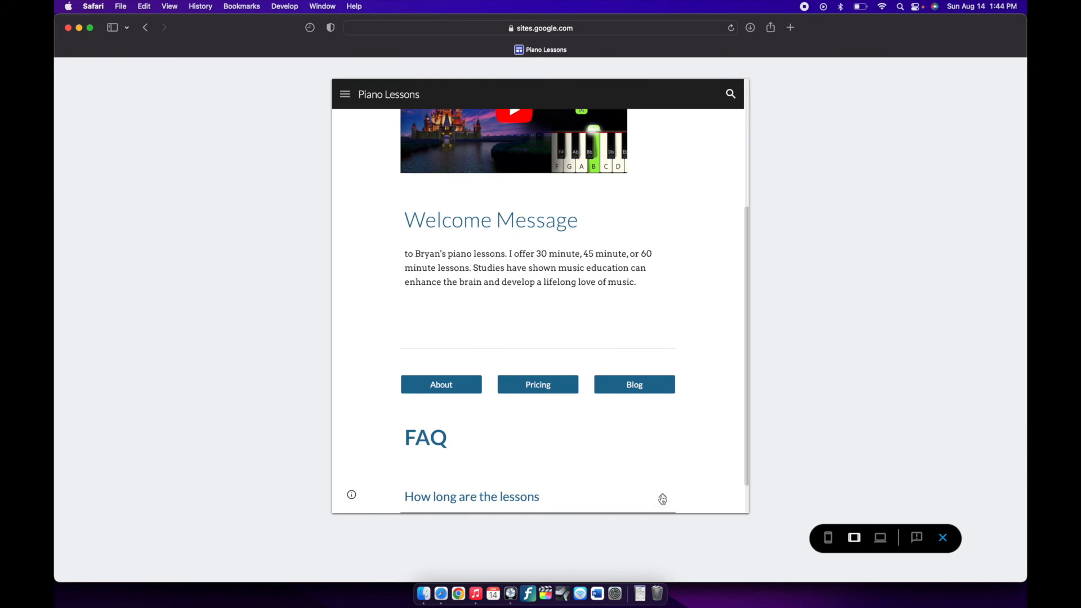
scroll(698, 423, down, 2)
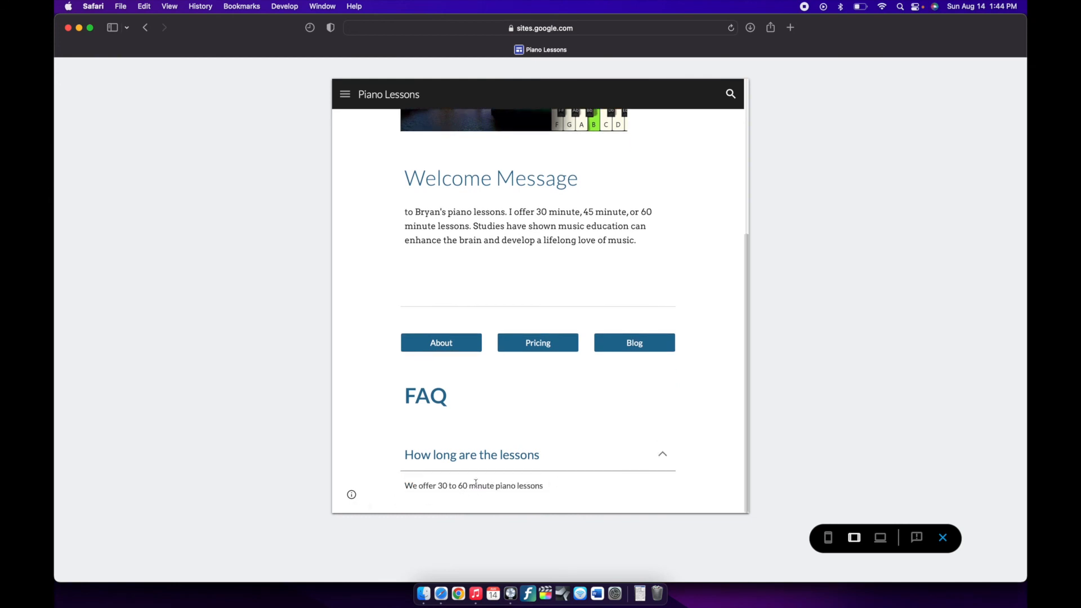
click(624, 470)
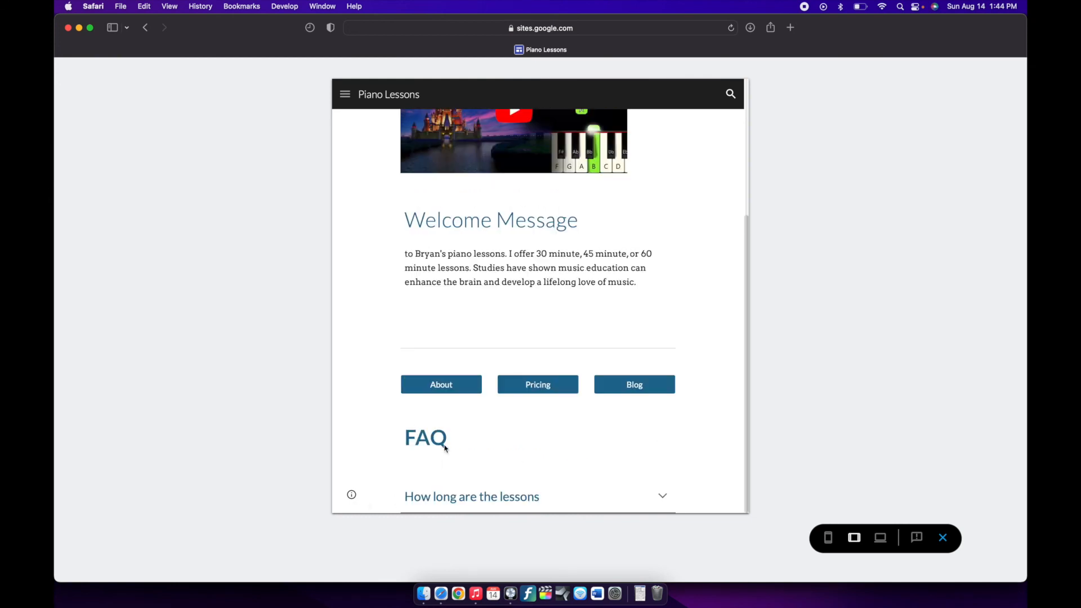
click(950, 541)
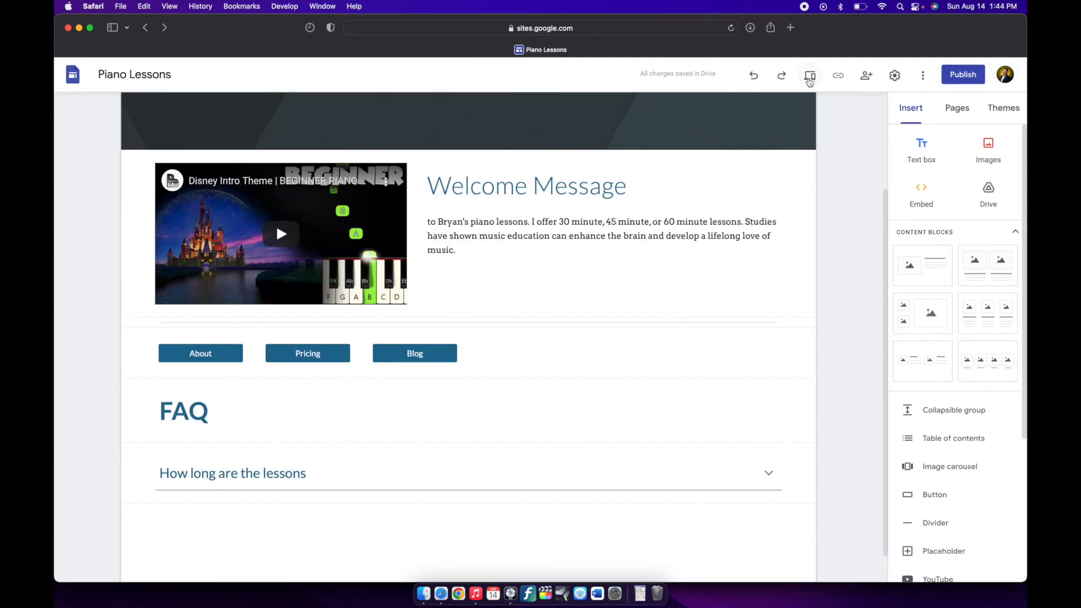
Step: Change the FAQ text to the Heading style
double_click(185, 411)
click(176, 374)
click(209, 435)
click(223, 409)
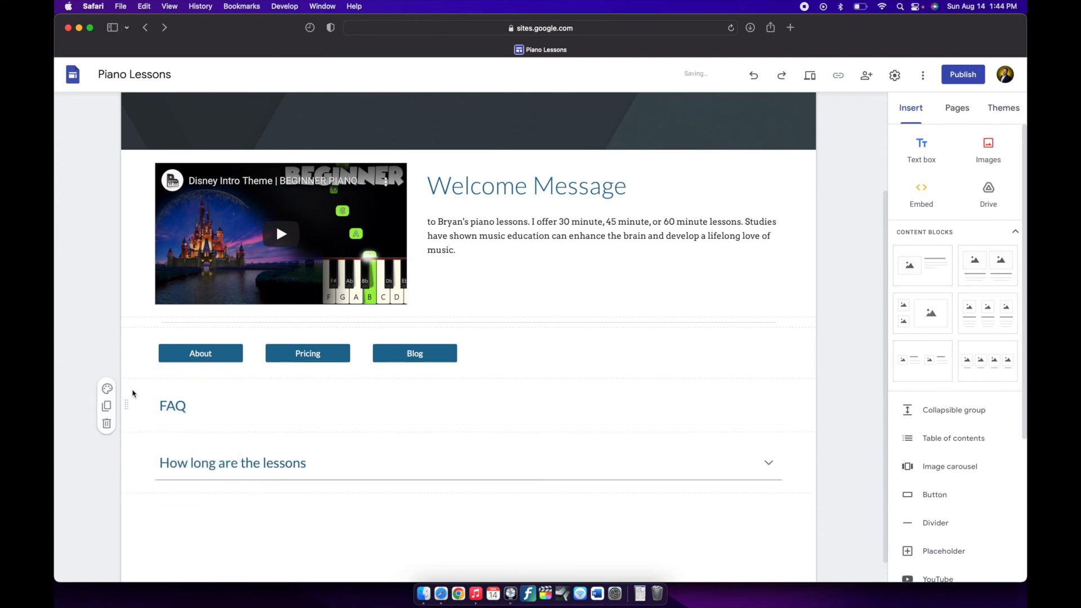
click(615, 466)
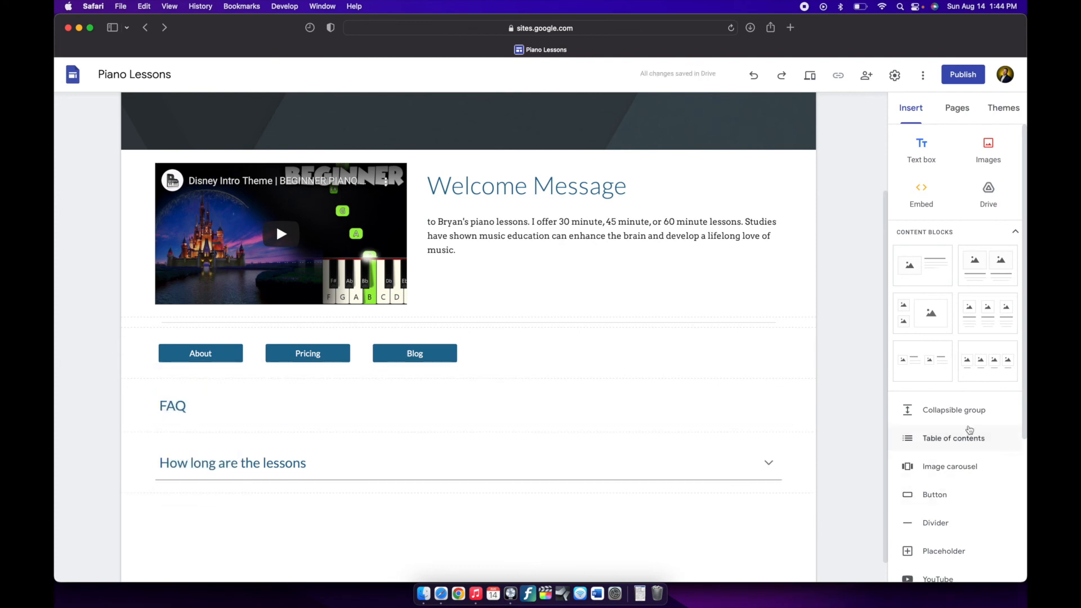
scroll(752, 443, down, 1)
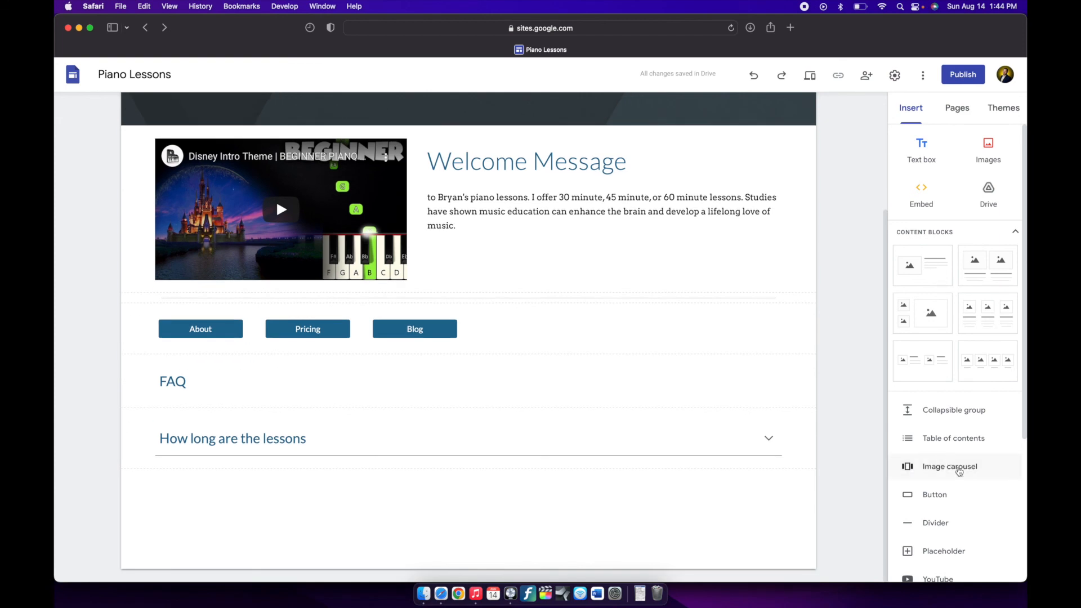
Step: Browse the photo carousel on the MKE Concert Band site as an example, and open the image carousel dialog in Piano Lessons and cancel it
click(74, 75)
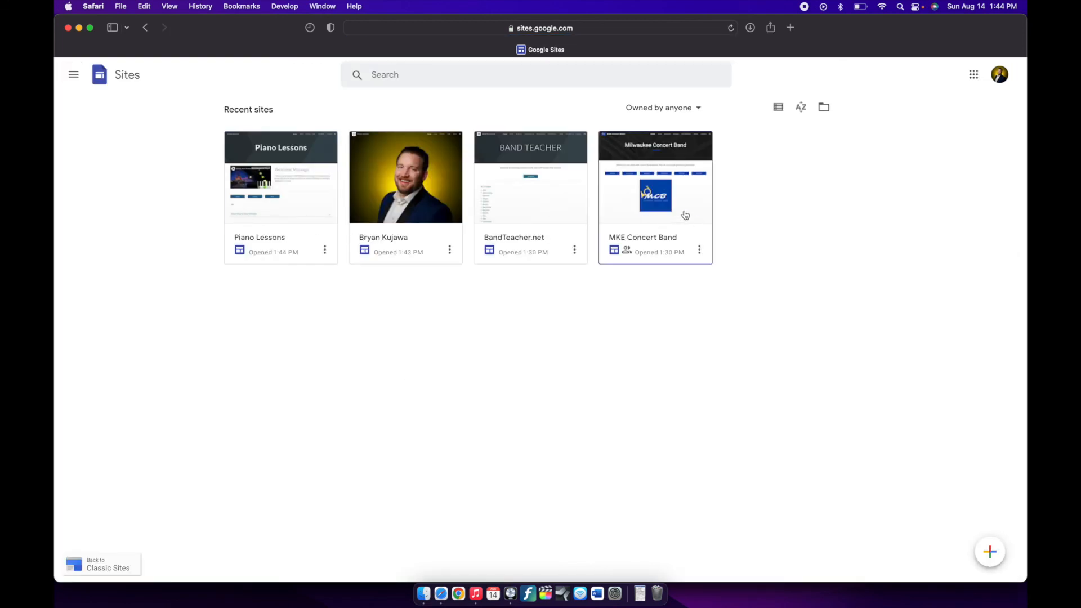
click(646, 200)
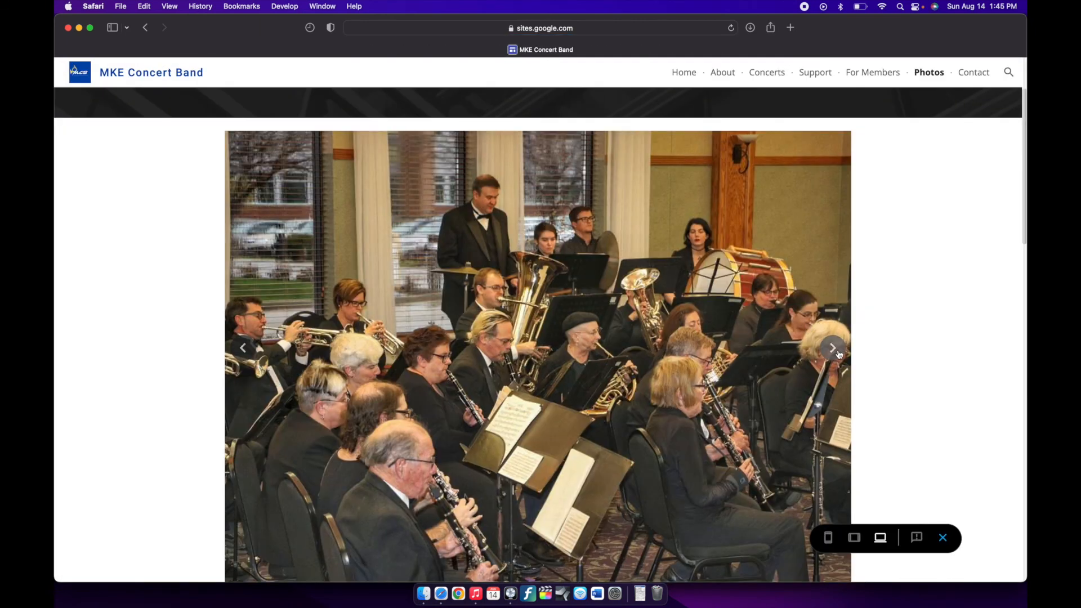
click(838, 353)
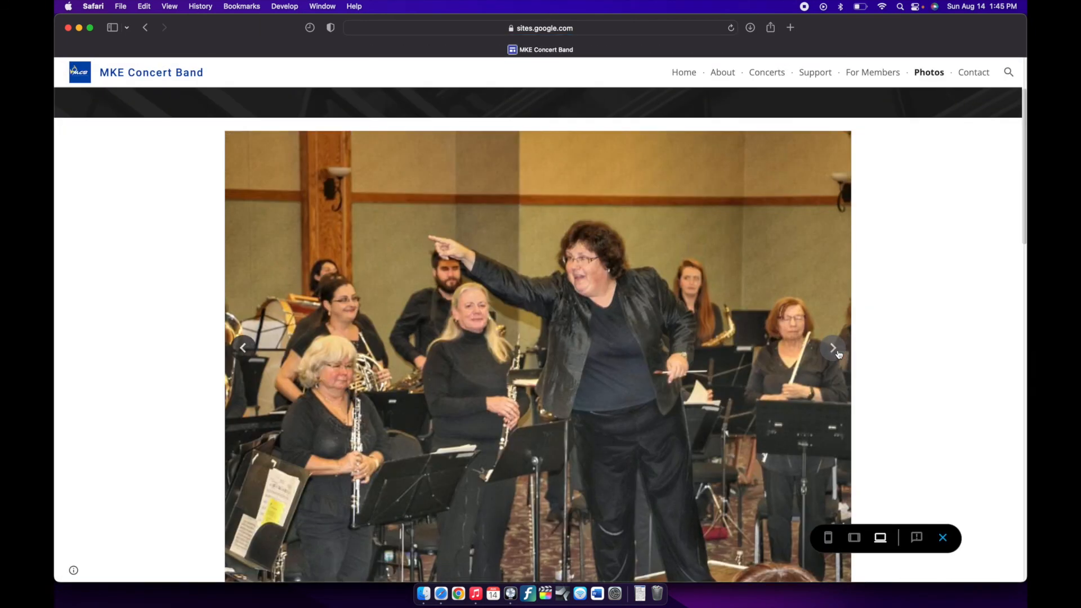
click(838, 353)
click(838, 353)
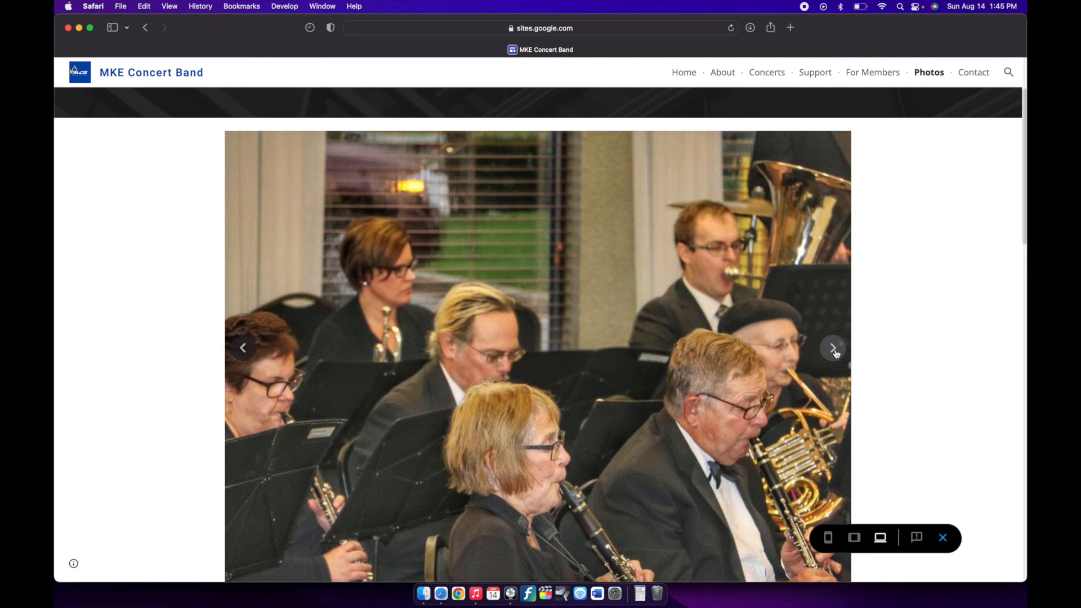
click(837, 354)
click(835, 349)
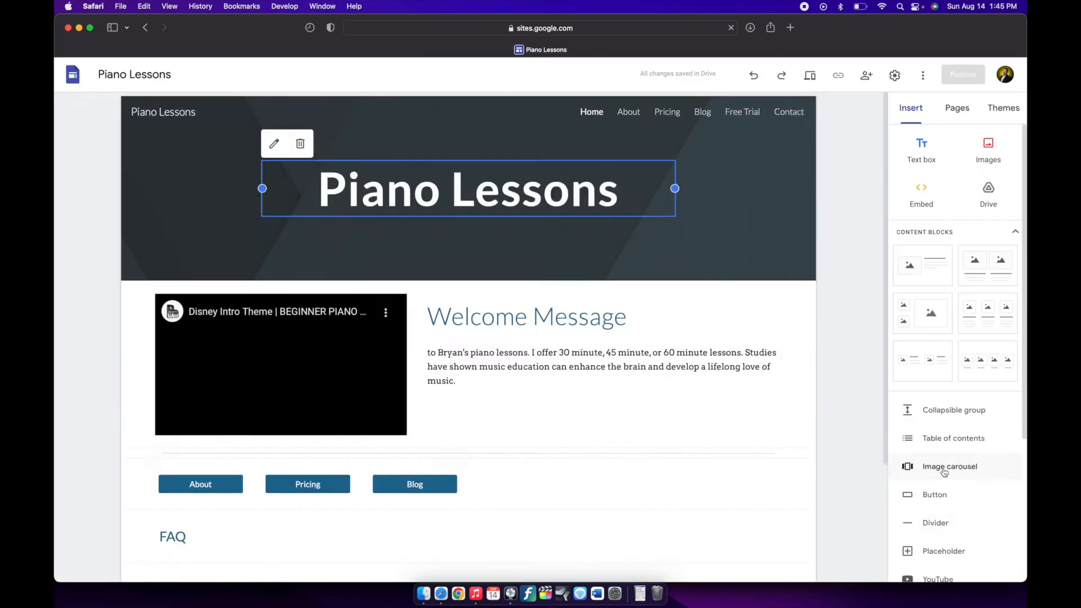
click(945, 469)
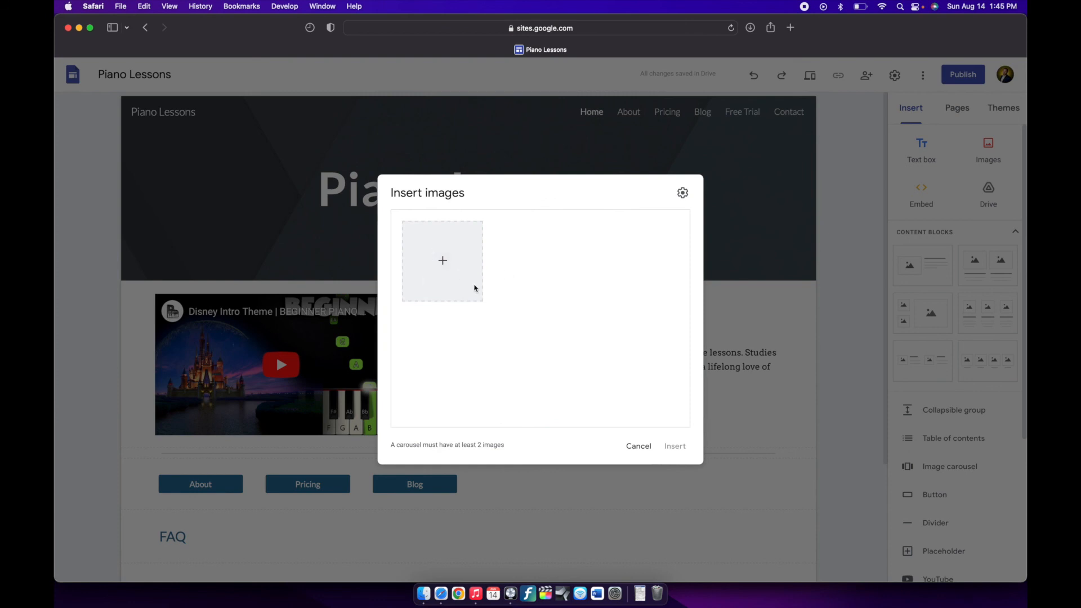
click(642, 446)
Step: Insert a map of the lesson location's street address and shrink it to about a third of the page width
scroll(993, 509, down, 5)
scroll(652, 401, down, 3)
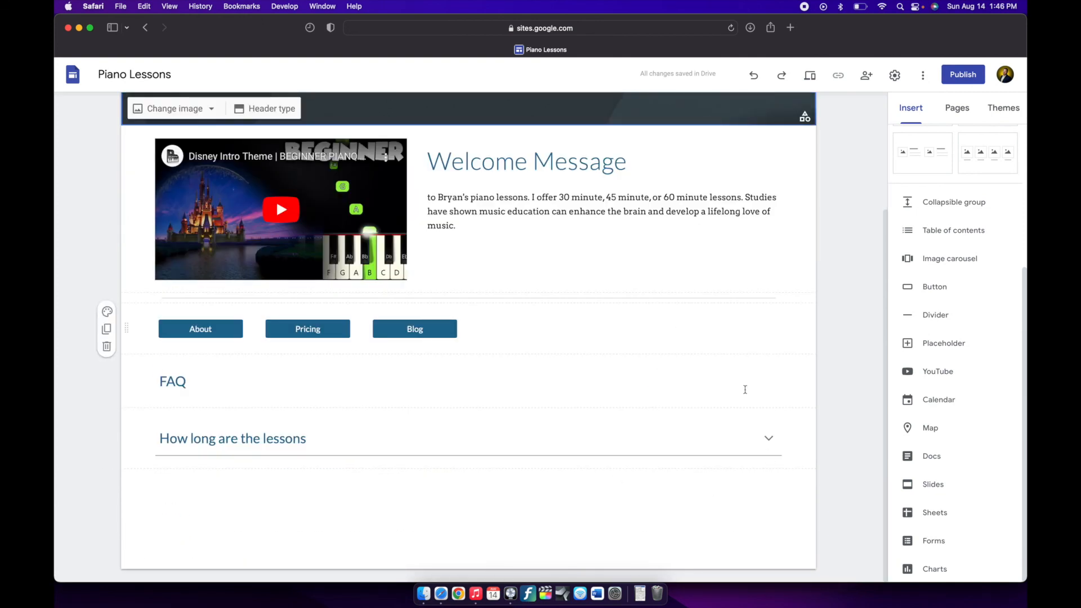
click(924, 430)
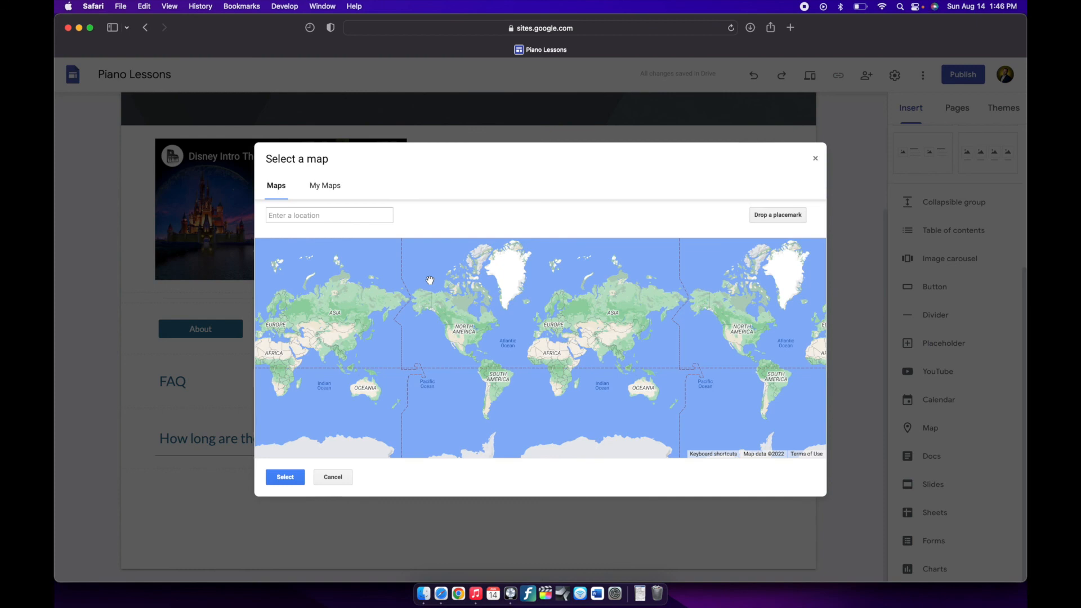
click(342, 220)
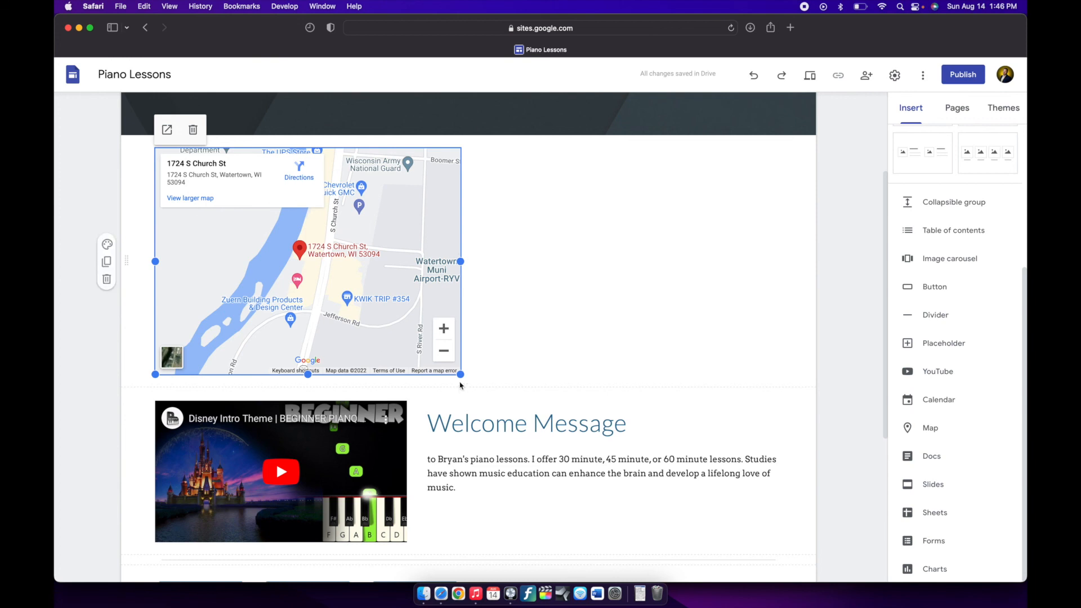
drag(461, 374, 341, 302)
Step: Move the map below the collapsible FAQ question and centre it on the page
drag(294, 240, 371, 534)
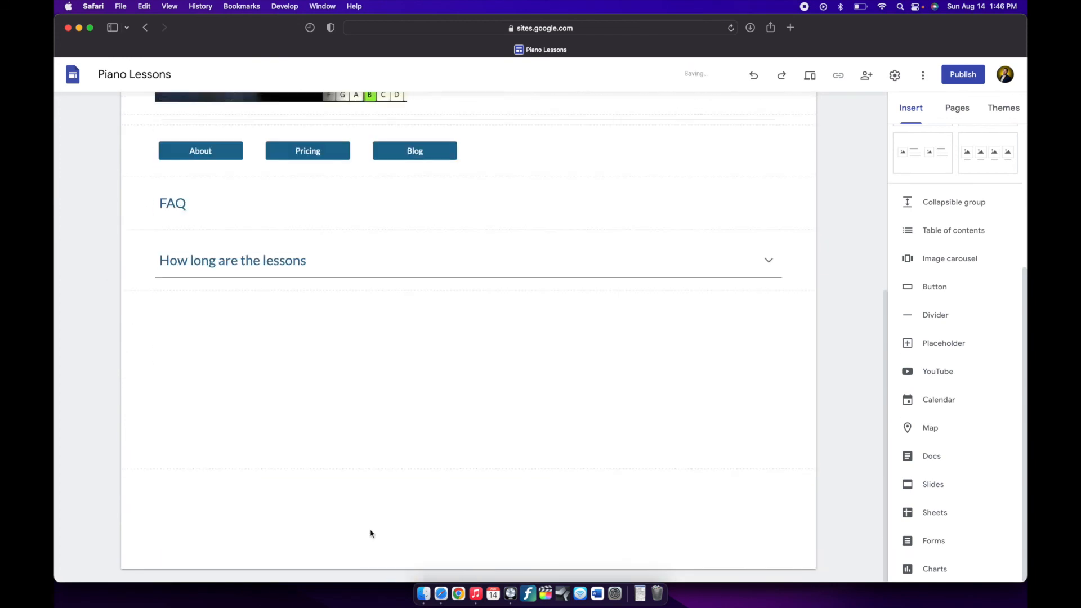
drag(312, 344, 483, 354)
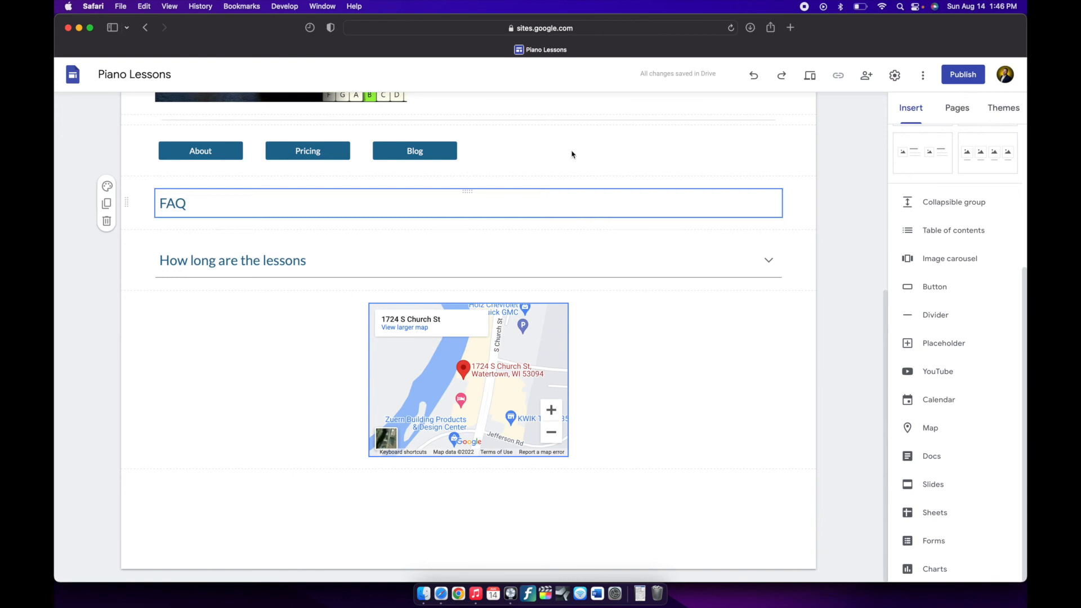
drag(521, 363, 484, 361)
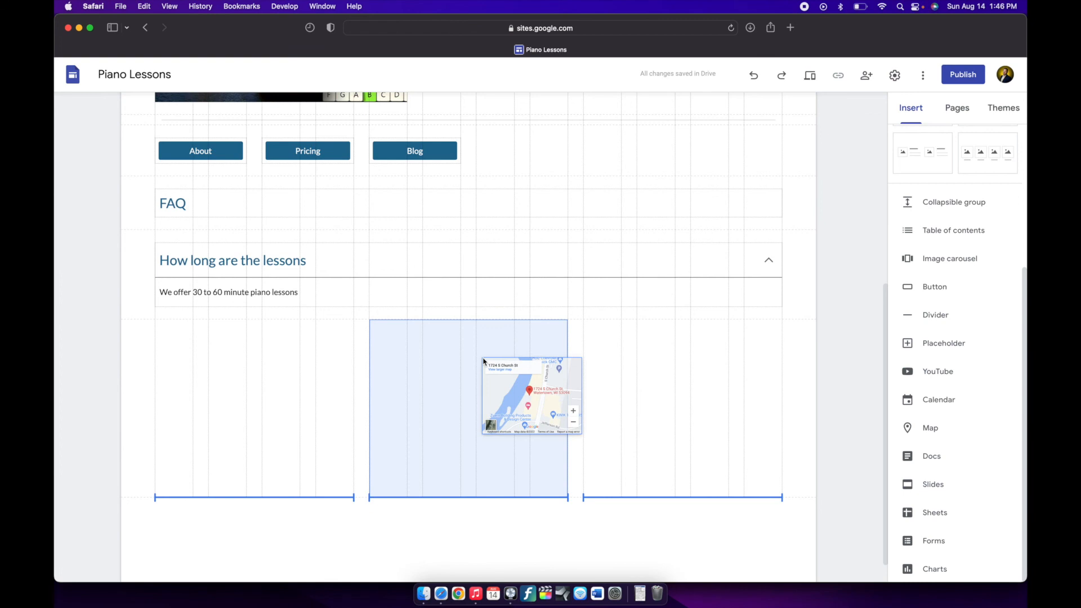
drag(484, 361, 484, 361)
Step: Look through the site's About, Pricing, Blog, Free Trial and Contact pages in turn
scroll(290, 212, up, 1)
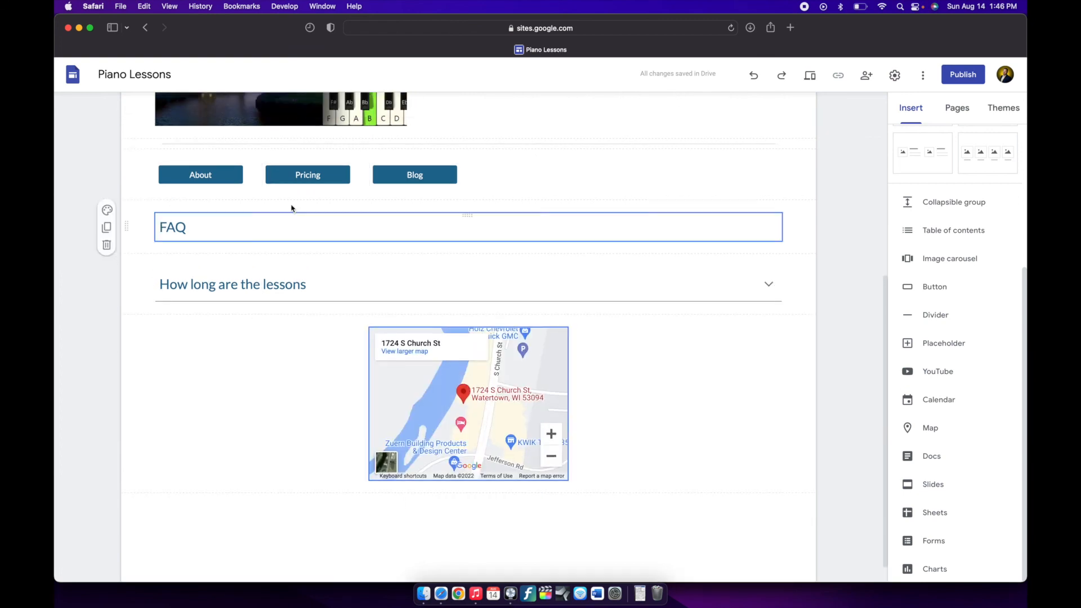
mouse_move(413, 175)
mouse_down()
mouse_move(447, 176)
mouse_move(426, 181)
mouse_up()
scroll(697, 464, up, 5)
click(630, 113)
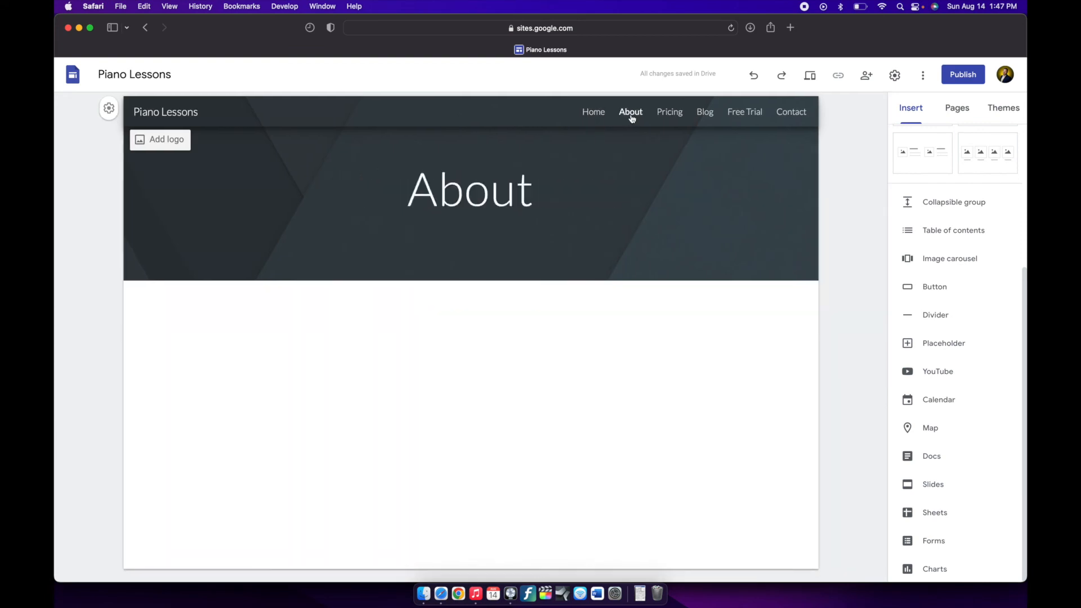
click(681, 113)
click(704, 112)
click(744, 115)
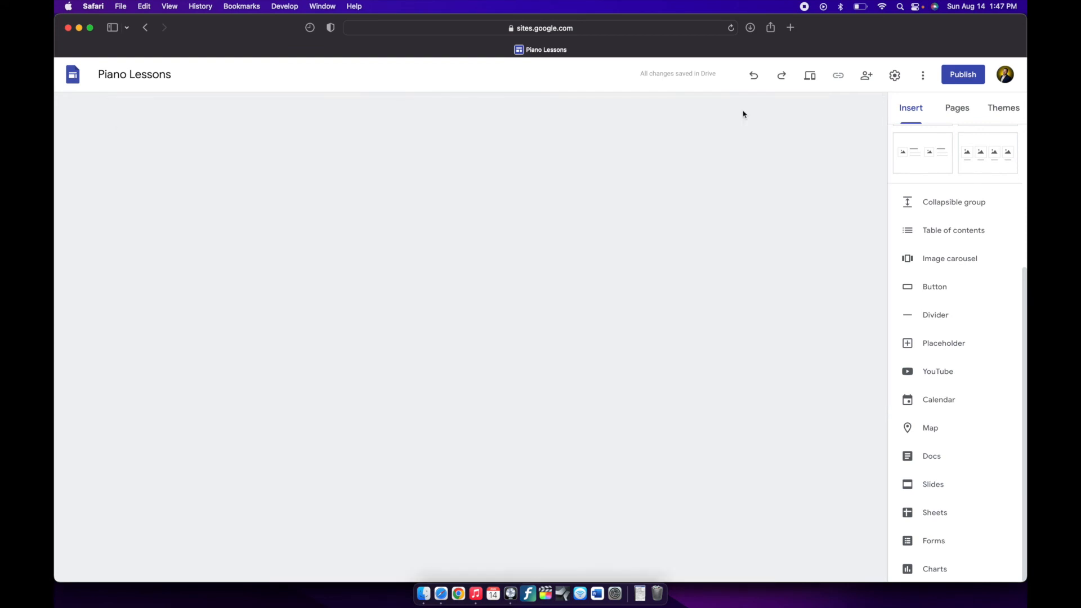
click(789, 113)
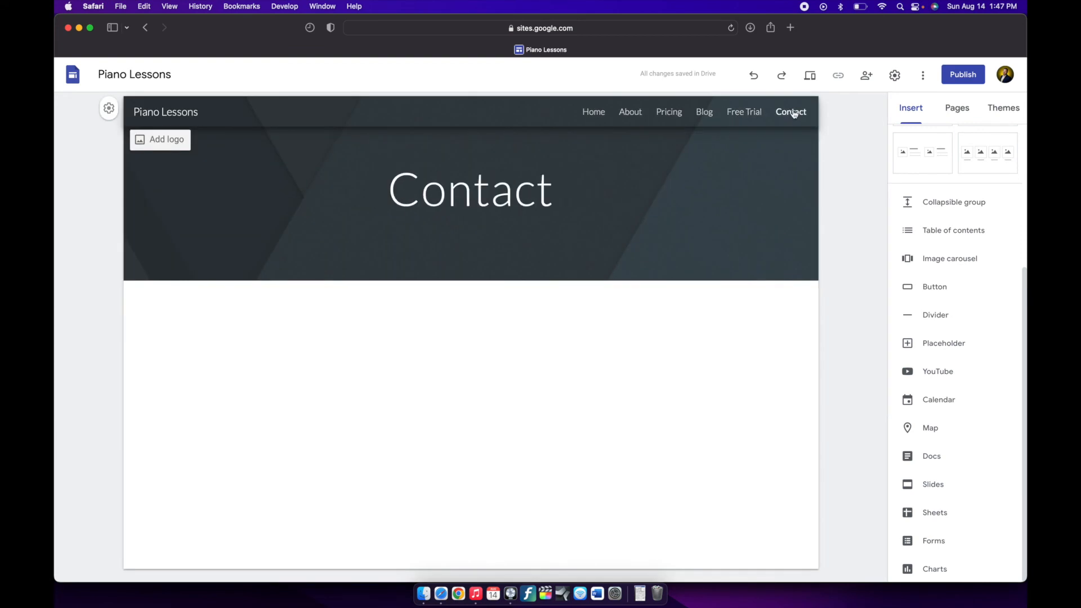
Step: Return to the Home page and review its content from the header down to the map
click(593, 118)
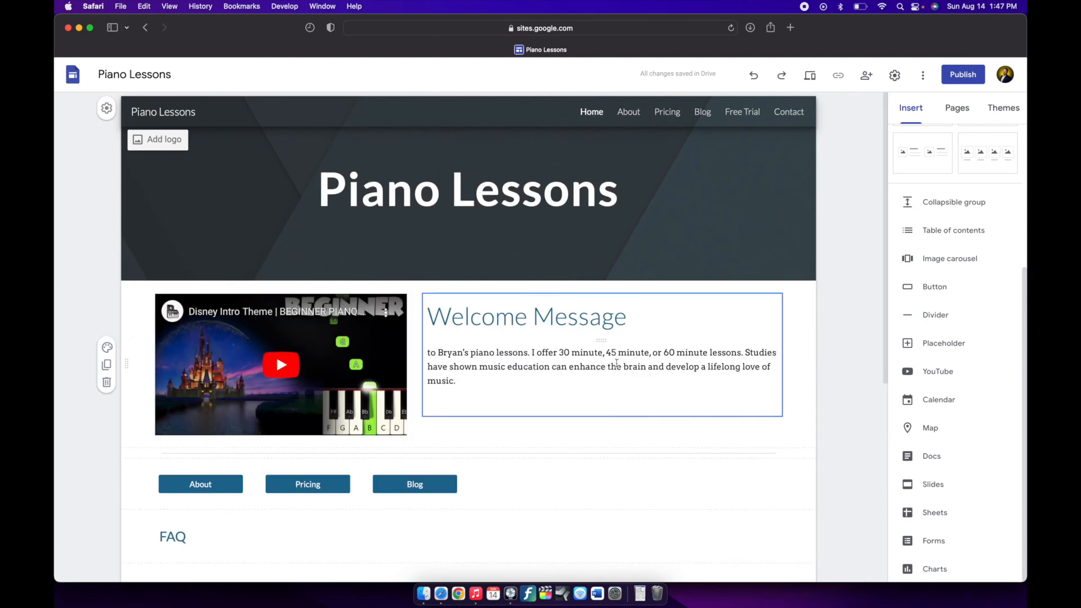
scroll(553, 388, down, 5)
scroll(958, 253, up, 3)
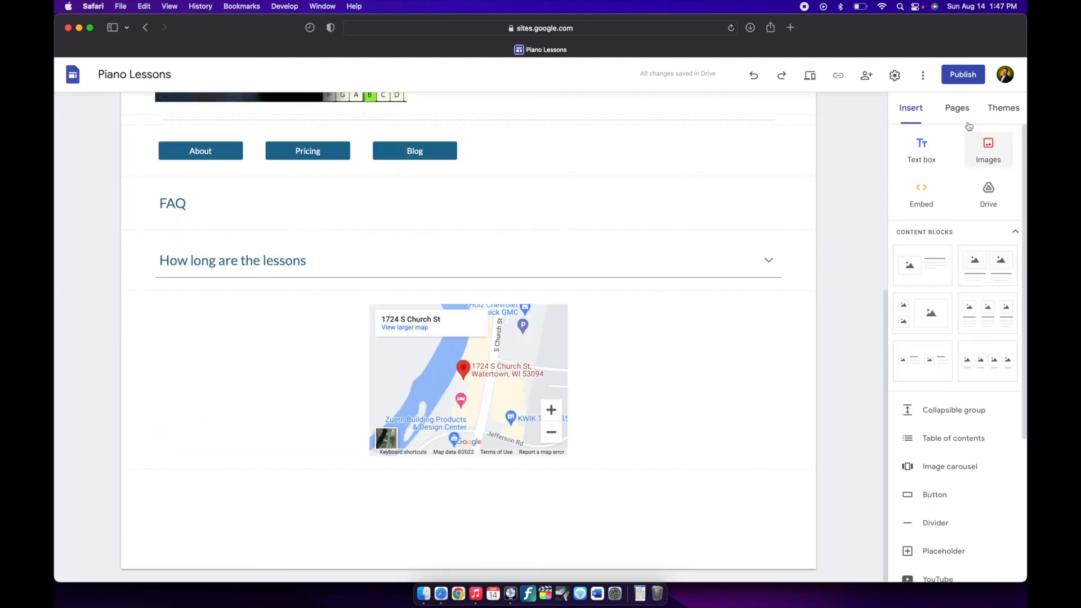
scroll(964, 135, down, 4)
scroll(510, 183, up, 6)
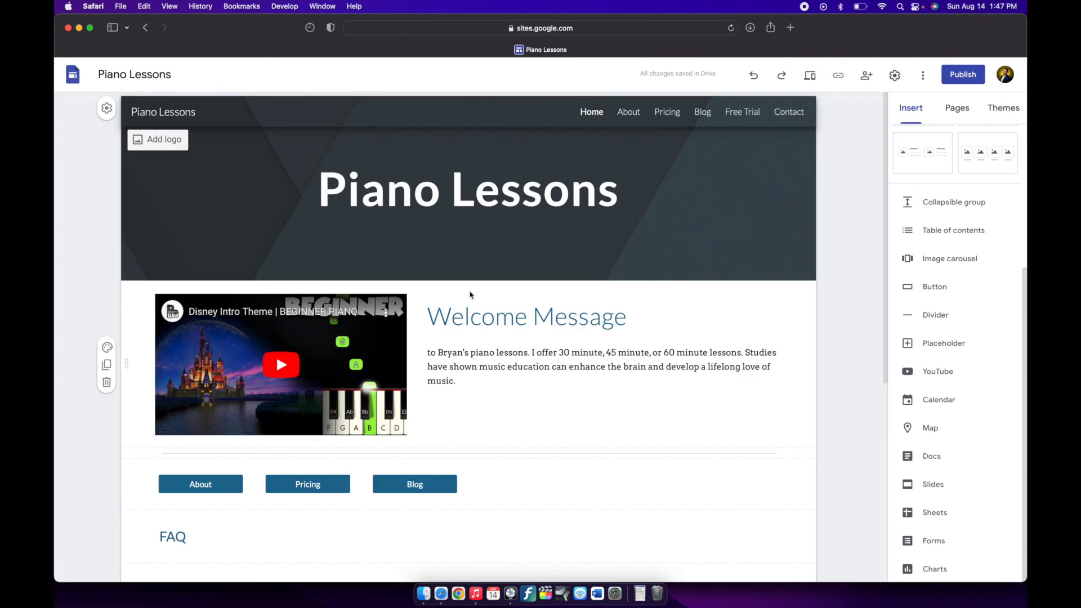